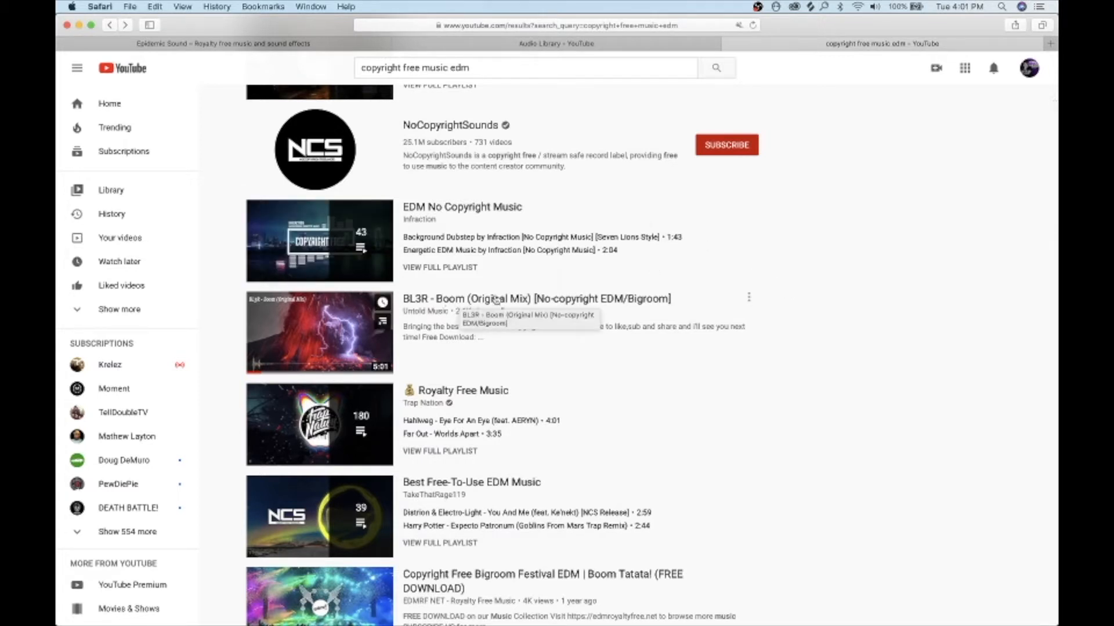
# Open the BL3R - Boom (Original Mix) no-copyright video and examine its full description for download information.
pyautogui.click(577, 300)
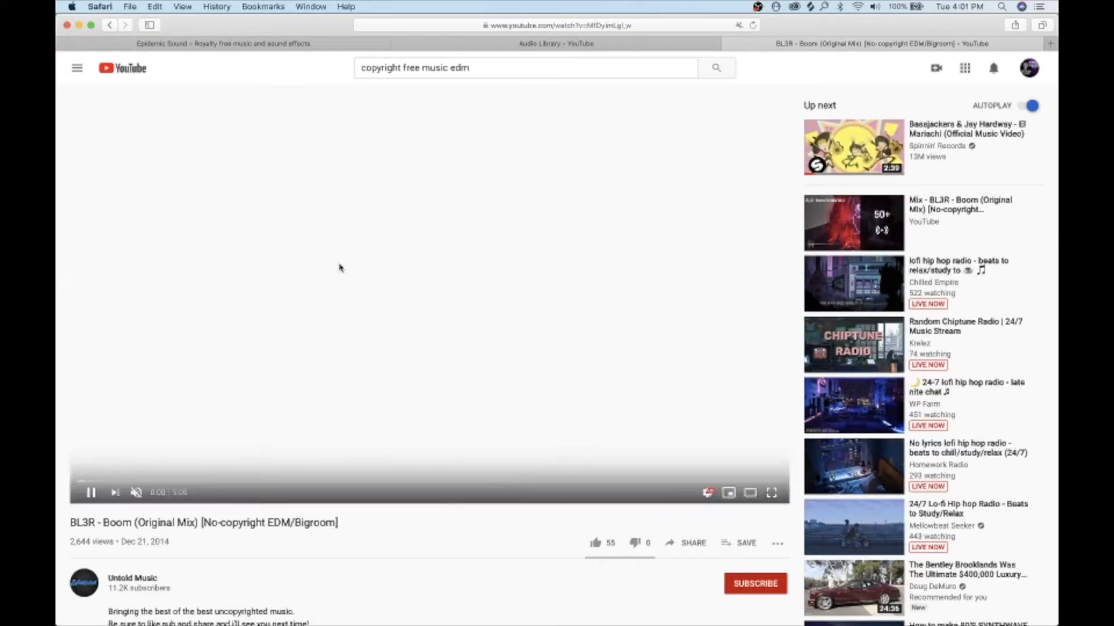
pyautogui.scroll(-5, 243, 302)
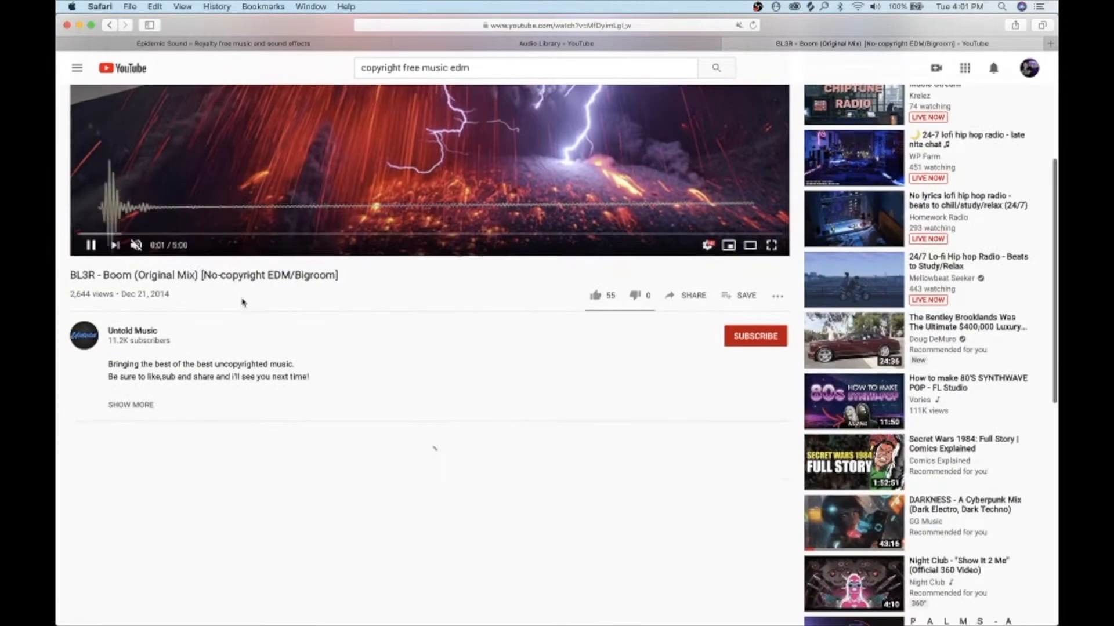
pyautogui.click(137, 407)
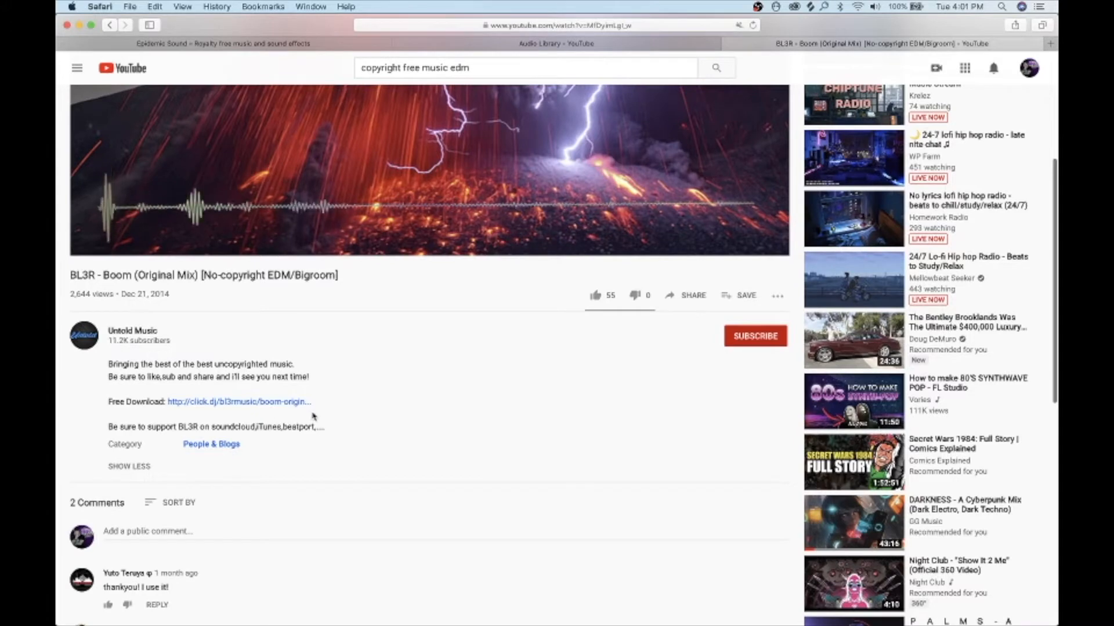
pyautogui.scroll(5, 408, 406)
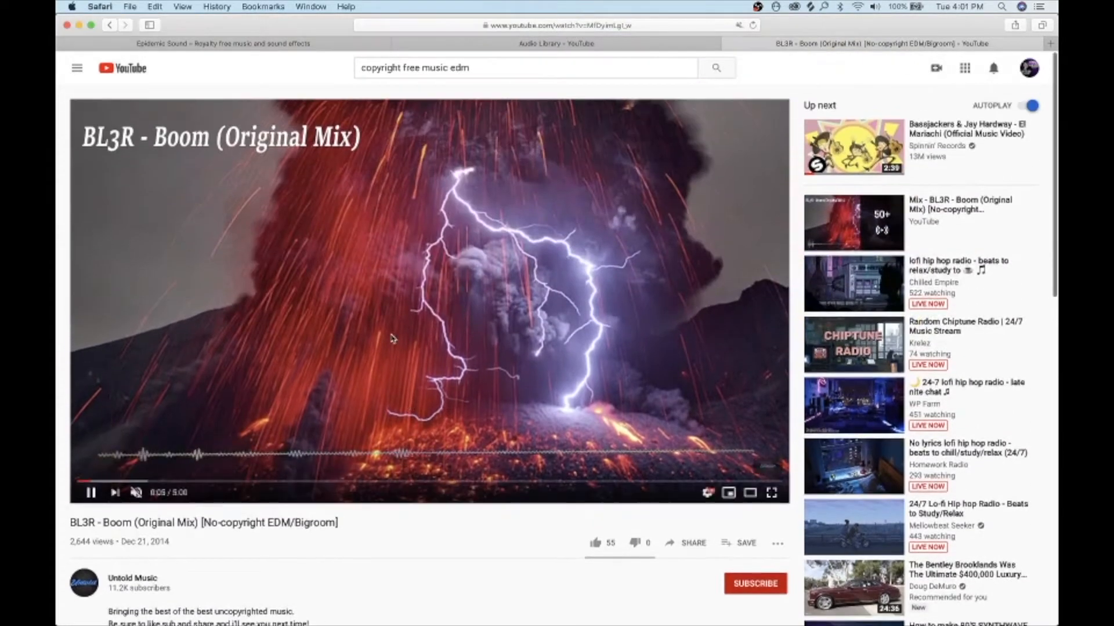
pyautogui.click(391, 304)
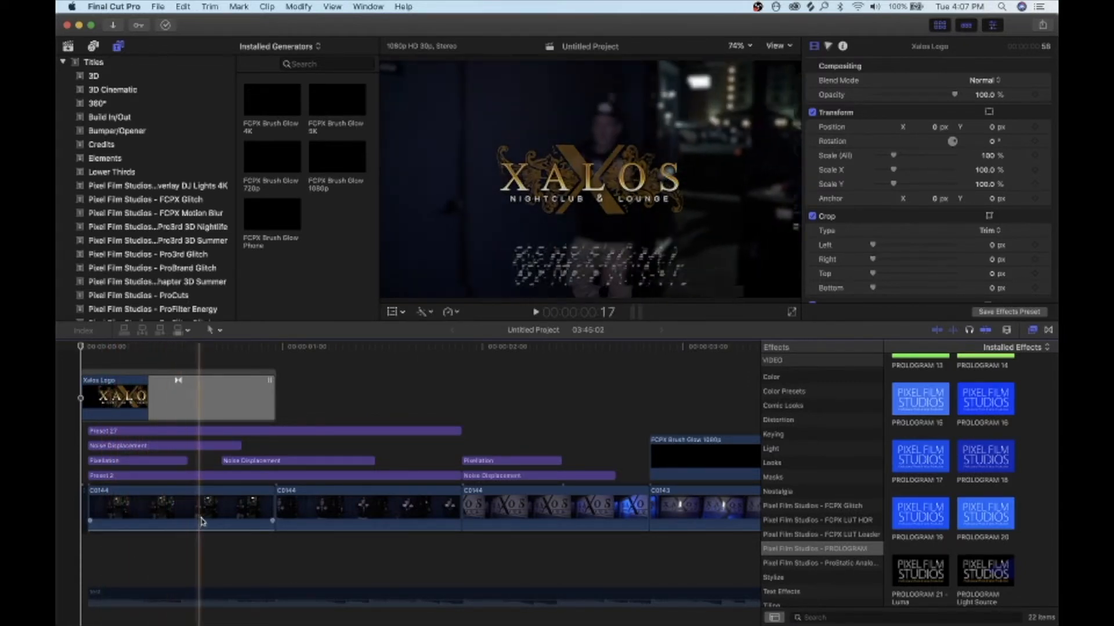
# Switch to Final Cut Pro and preview the Preset 27 title from the ProBrand Glitch collection.
pyautogui.click(281, 519)
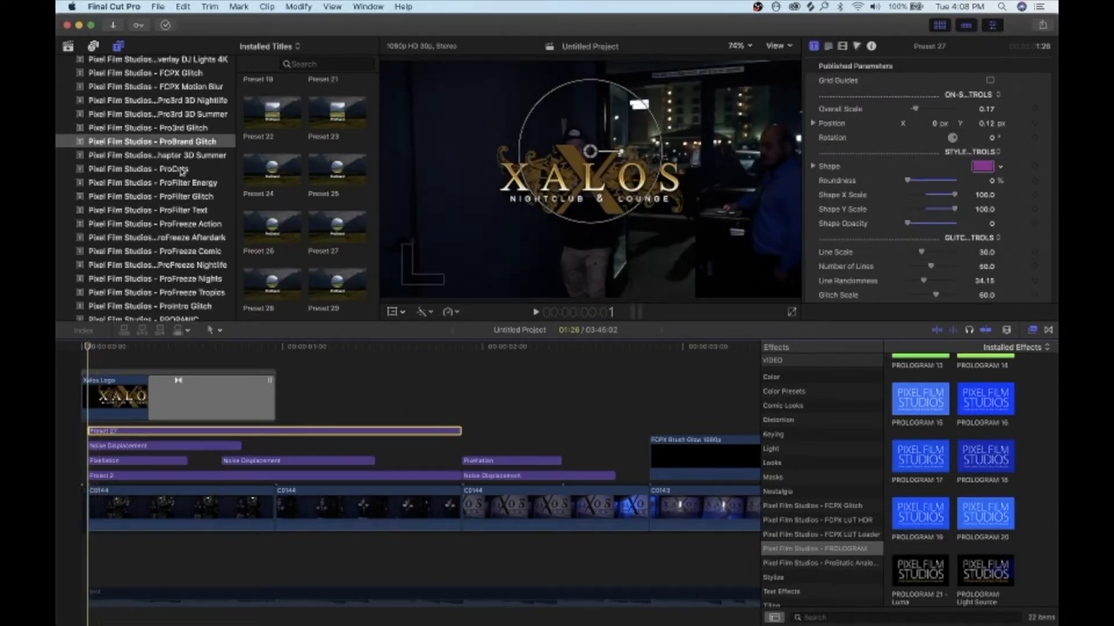
pyautogui.click(325, 228)
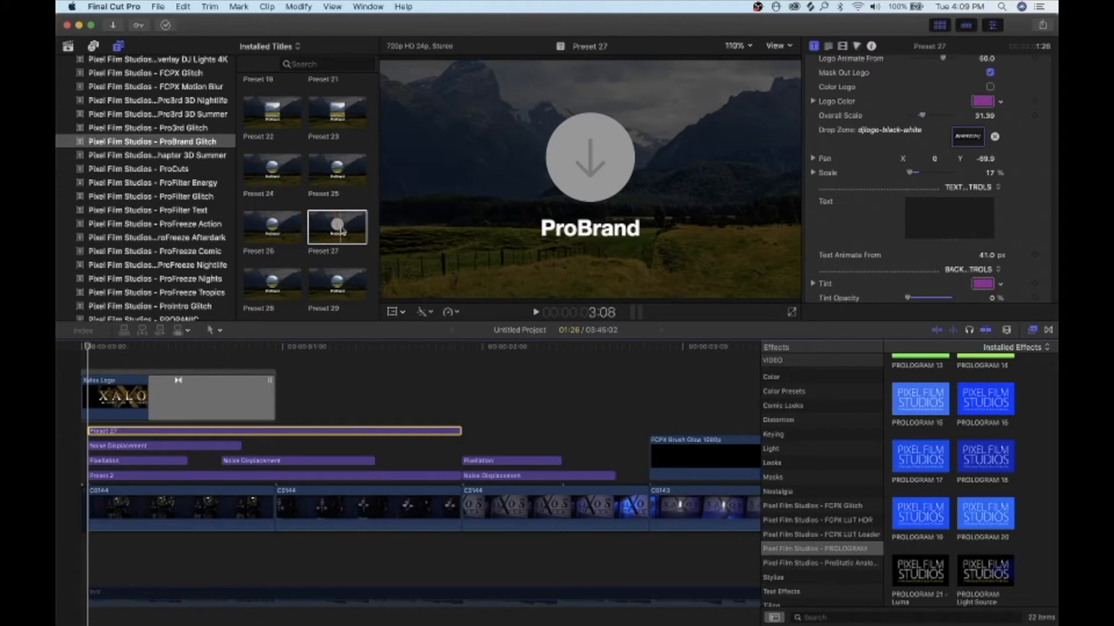
pyautogui.moveTo(355, 233); pyautogui.dragTo(342, 307)
# Apply the djlogo-black-white clip to the drop zone of the timeline's Preset 27 title.
pyautogui.click(268, 434)
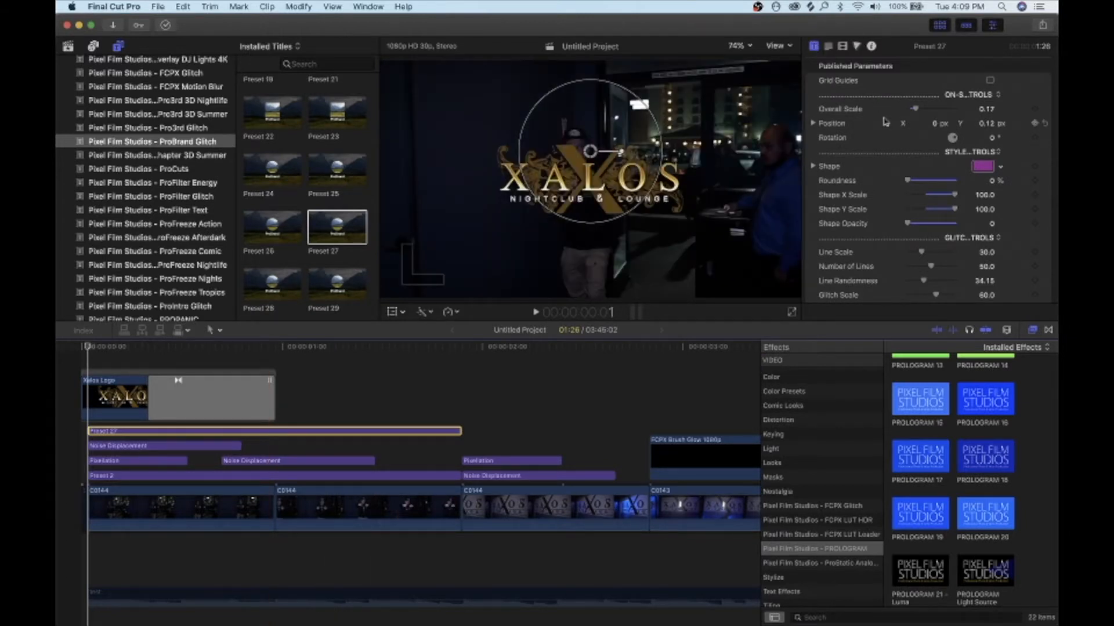
pyautogui.scroll(-5, 886, 121)
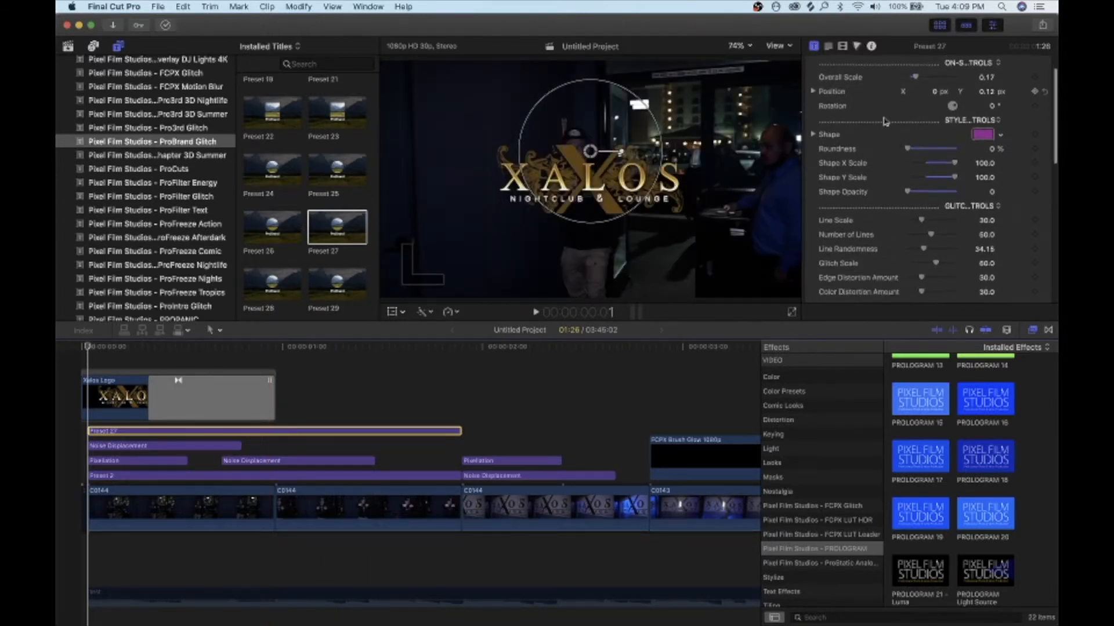
pyautogui.scroll(-10, 885, 122)
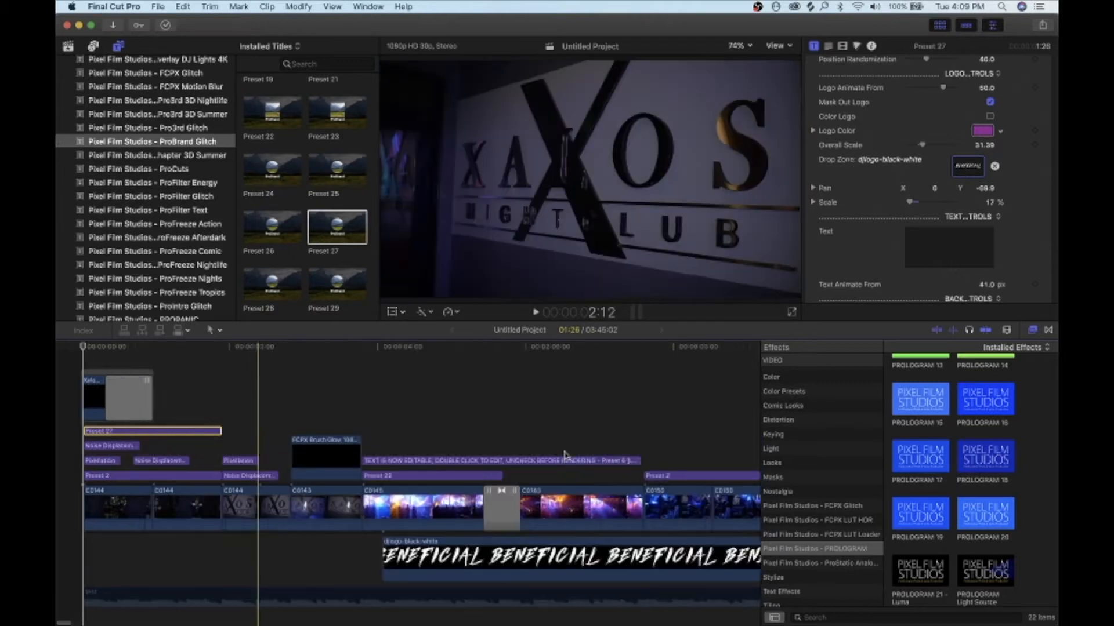
pyautogui.hscroll(5, 281, 558)
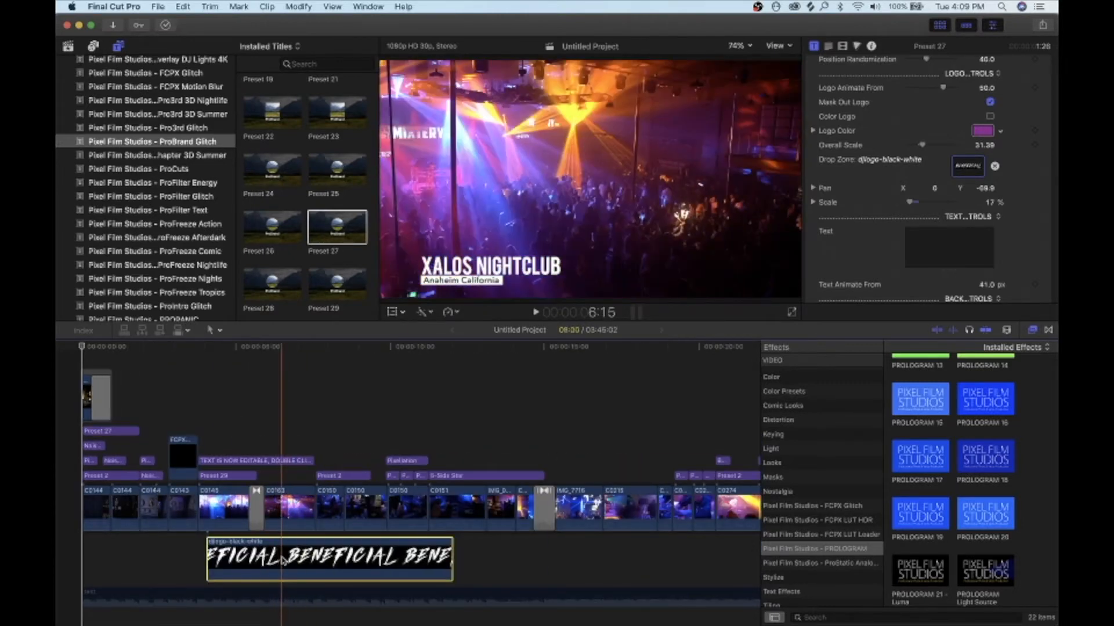
pyautogui.click(282, 558)
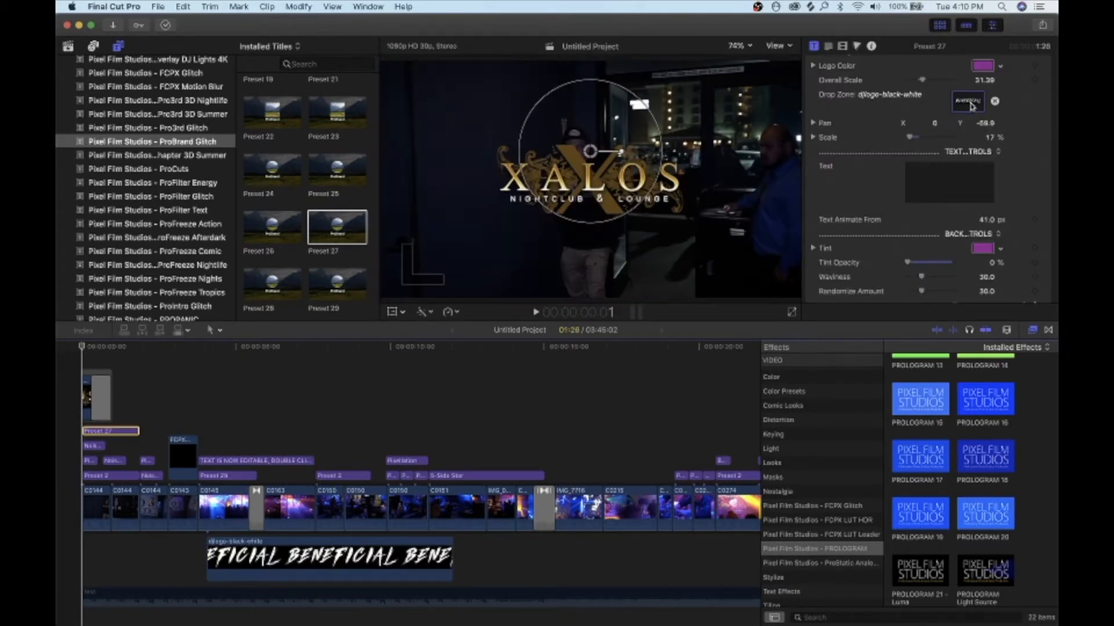
pyautogui.click(969, 103)
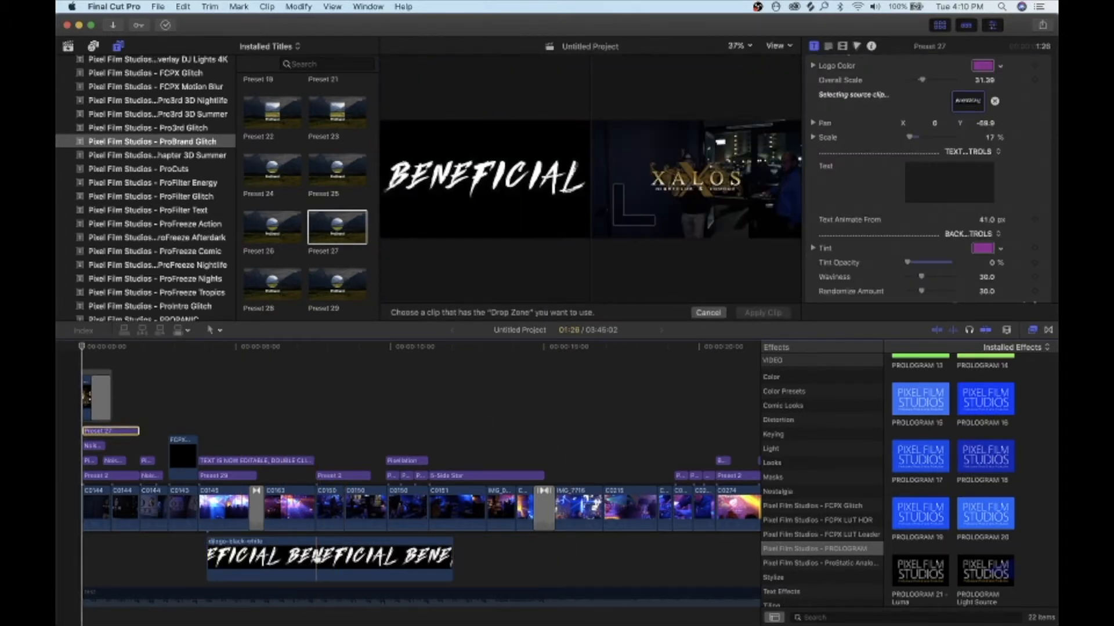
pyautogui.click(315, 556)
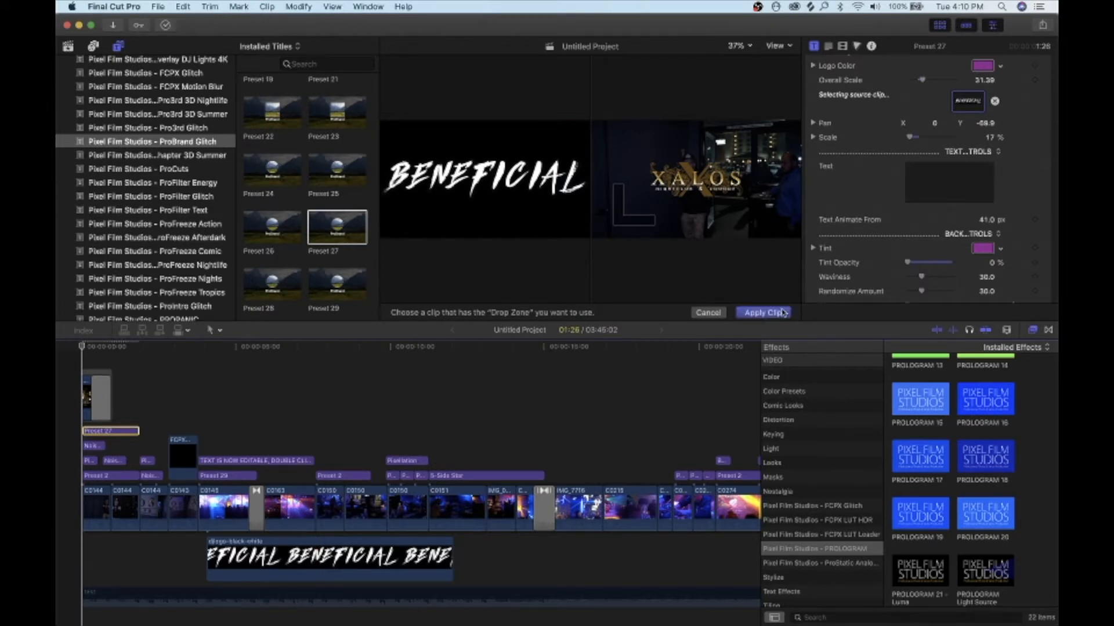
pyautogui.click(762, 313)
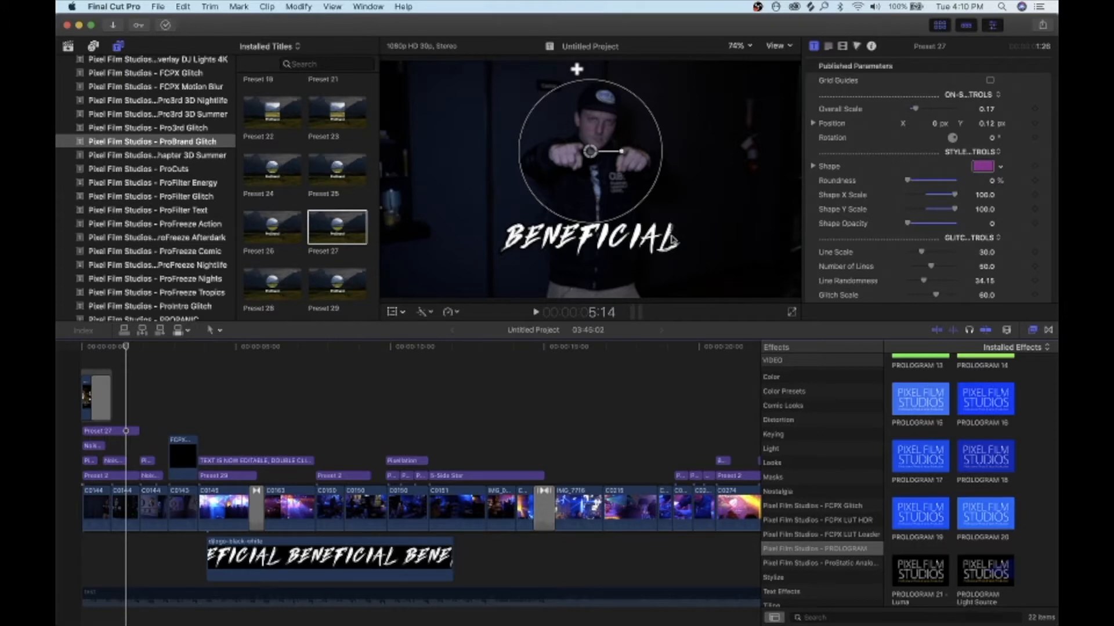
# Locate the FCPX Brush Glow 1080p generator and select its clip above the nightclub sign footage in the timeline.
pyautogui.press('super+equal')
pyautogui.press('super+equal')
pyautogui.press('super+equal')
pyautogui.press('super+equal')
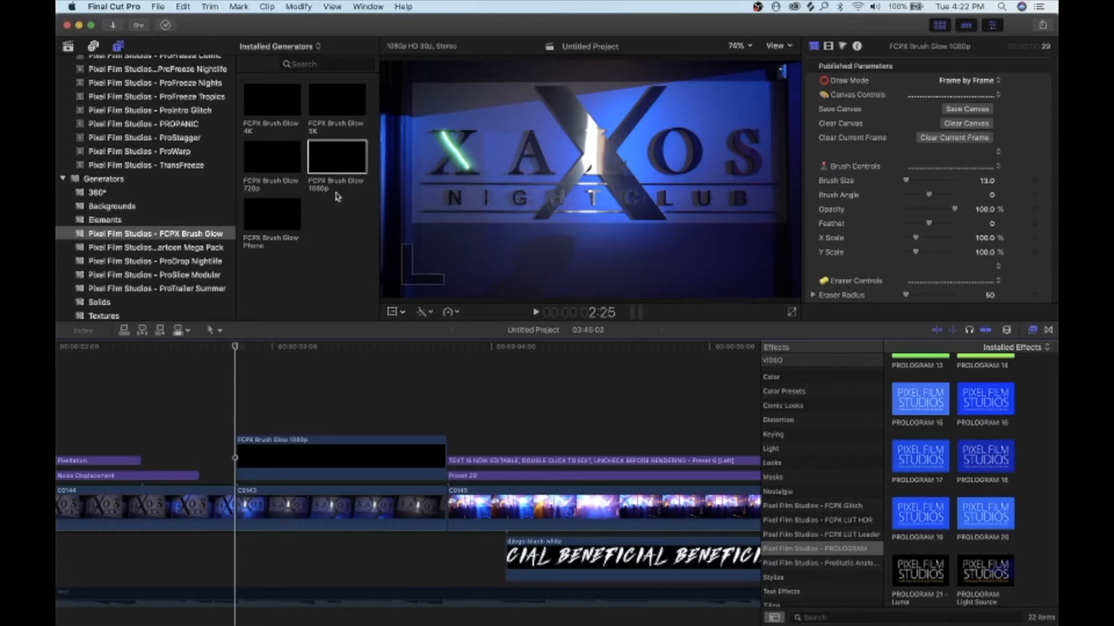
pyautogui.moveTo(334, 163)
pyautogui.mouseDown()
pyautogui.moveTo(267, 374)
pyautogui.moveTo(275, 395)
pyautogui.moveTo(238, 424)
pyautogui.mouseUp()
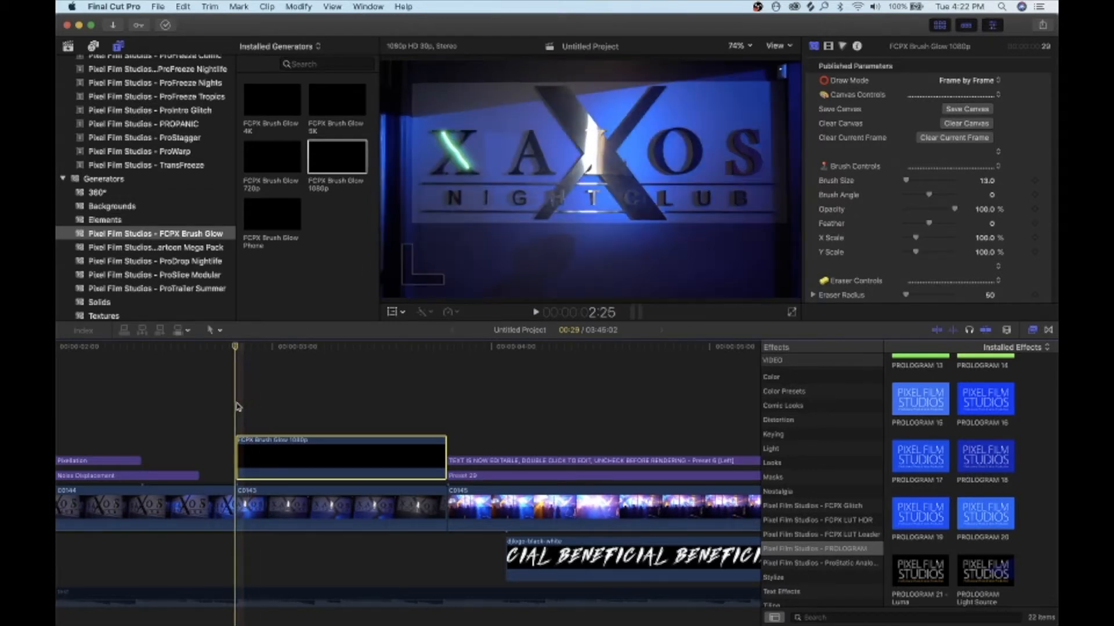
# Examine the brush glow drawn over the nightclub sign frame by frame, then play it back.
pyautogui.press('space')
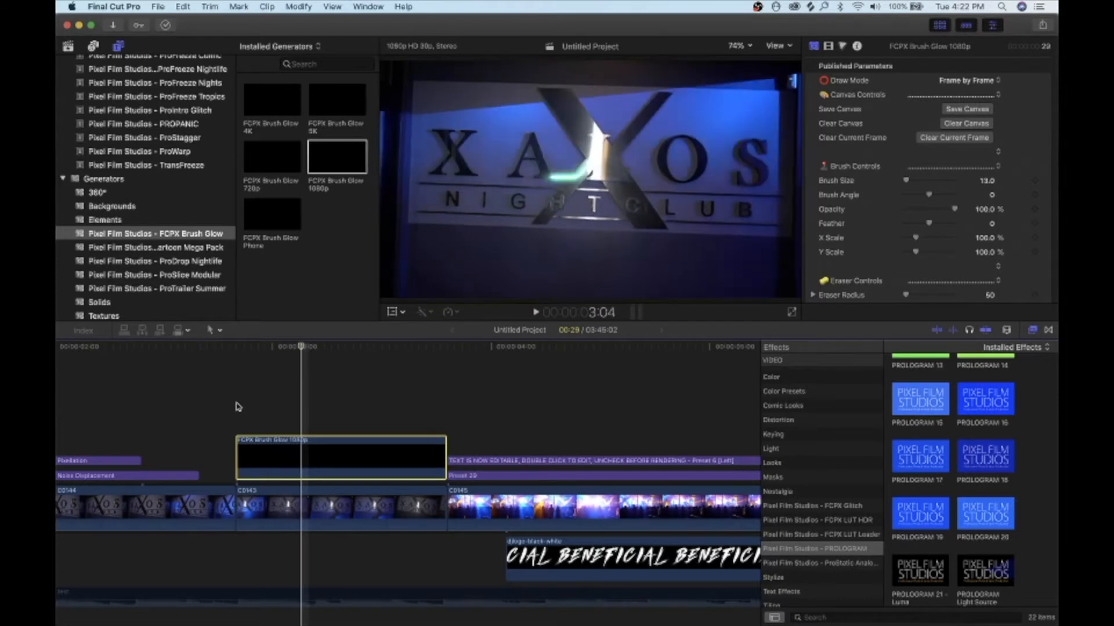
pyautogui.press('Right')
pyautogui.press('Right')
pyautogui.press('Right')
pyautogui.press('Right')
pyautogui.press('Right')
pyautogui.press('Right')
pyautogui.press('Right')
pyautogui.press('Right')
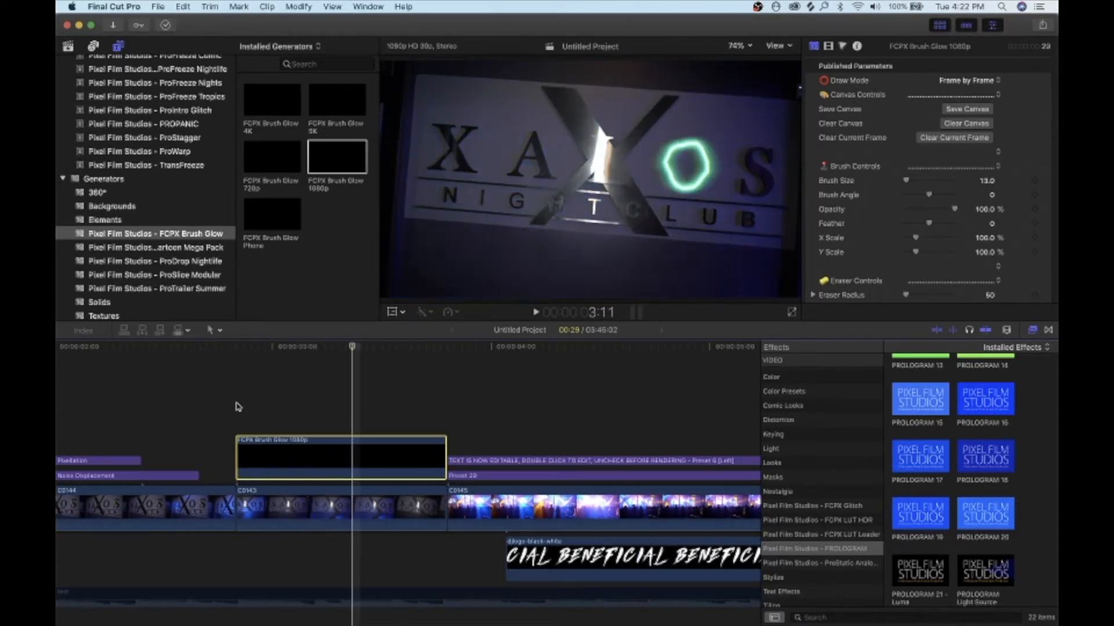
pyautogui.press('Right')
pyautogui.press('Right')
pyautogui.press('Right')
pyautogui.press('Right')
pyautogui.press('Right')
pyautogui.press('Right')
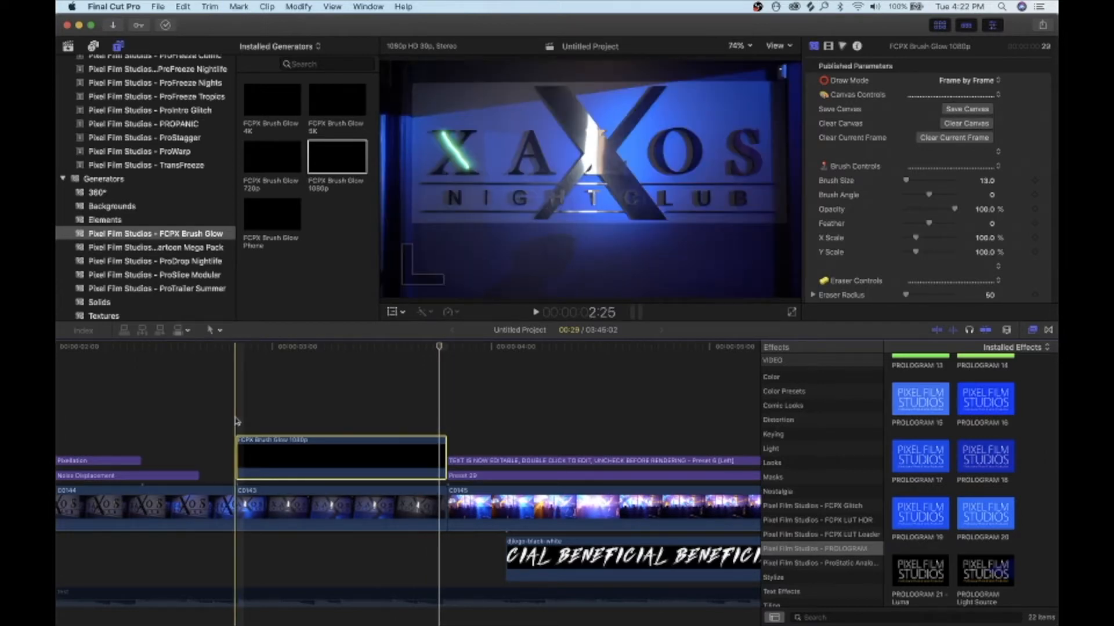
pyautogui.press('space')
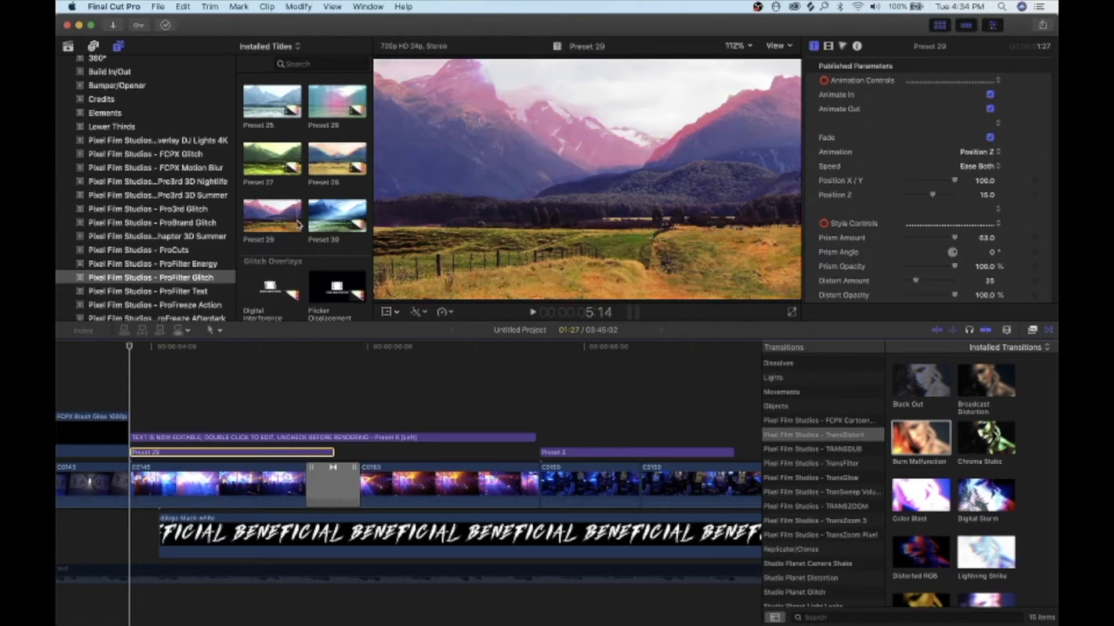
# Preview Preset 6 [Left] in the Pro3rd Glitch collection, check the club footage, and show the ProCuts titles.
pyautogui.click(230, 207)
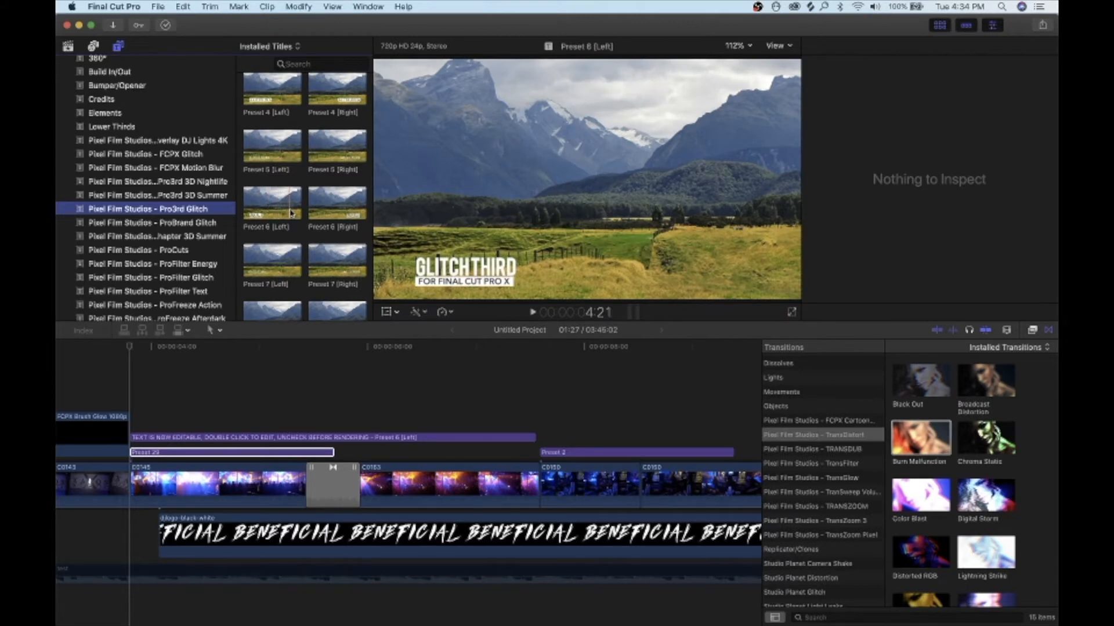
pyautogui.click(124, 393)
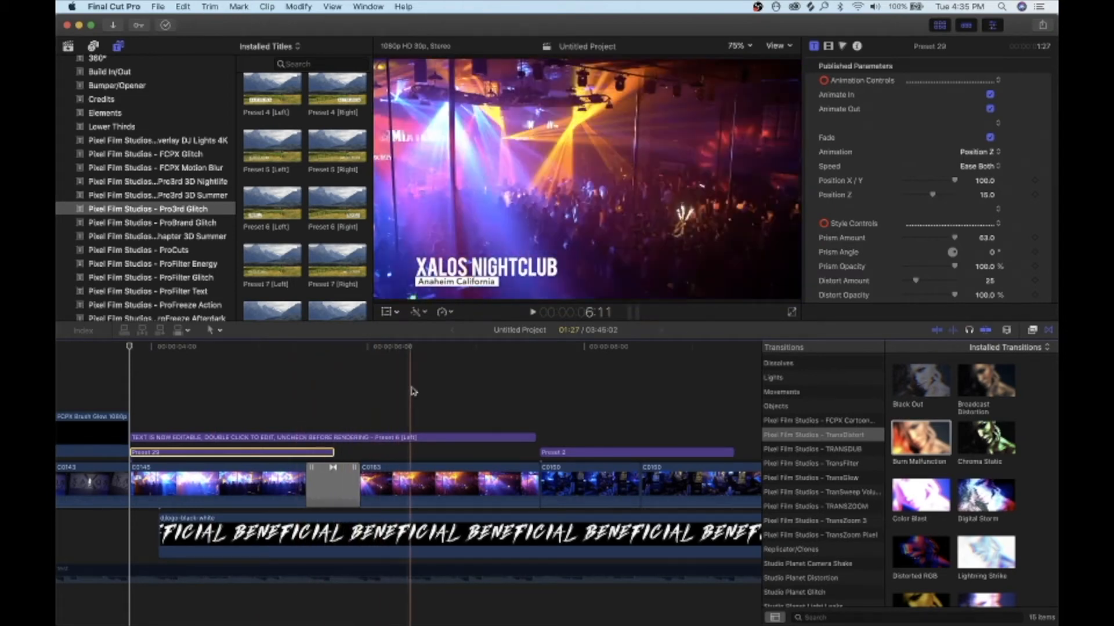
pyautogui.click(341, 494)
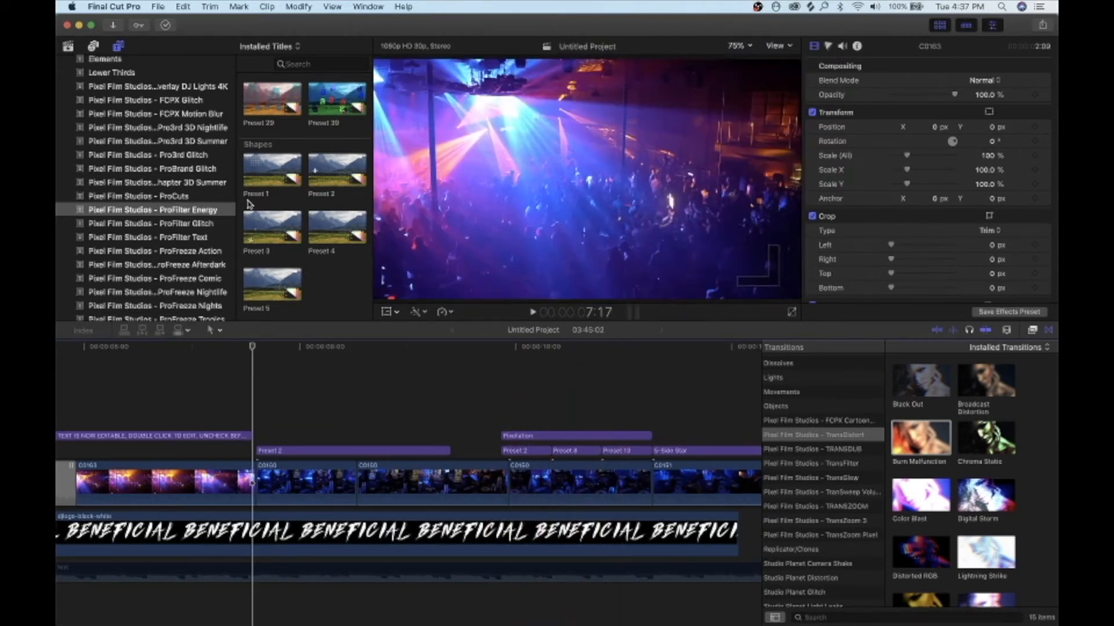
pyautogui.click(207, 198)
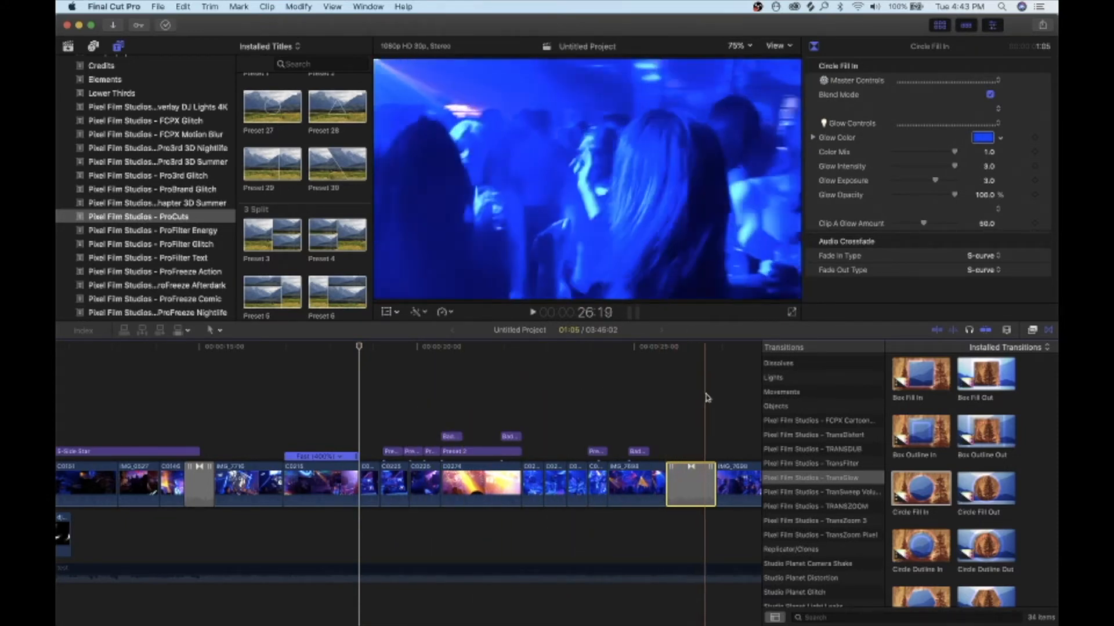
# Examine the red FCPX Brush Glow drawing over the woman's face frame by frame to the end of its clip.
pyautogui.hscroll(5, 704, 398)
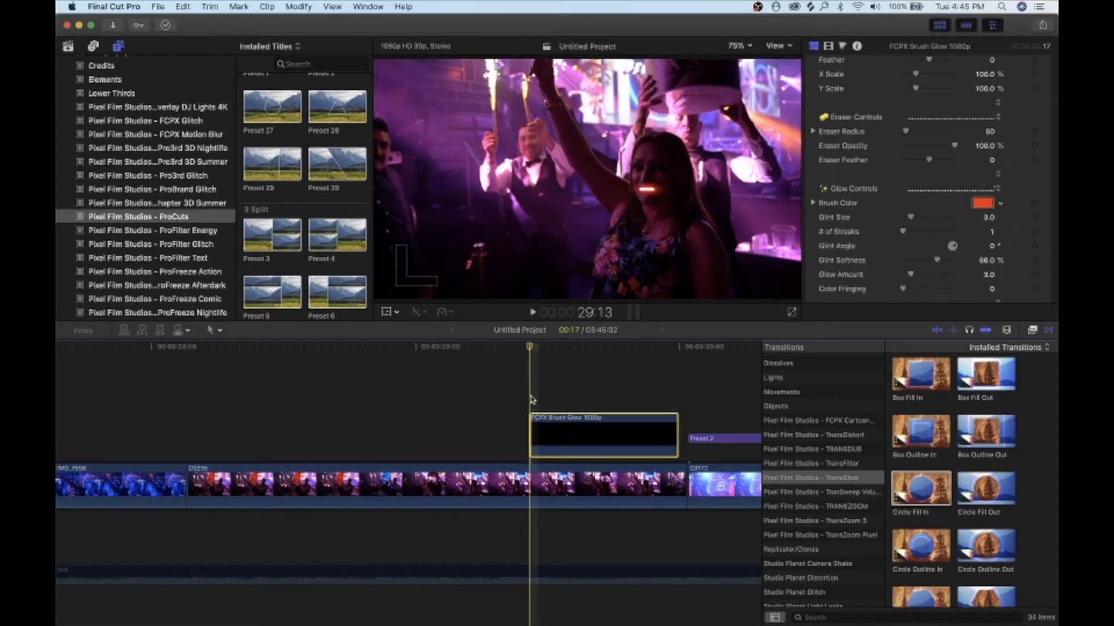
pyautogui.scroll(2, 903, 108)
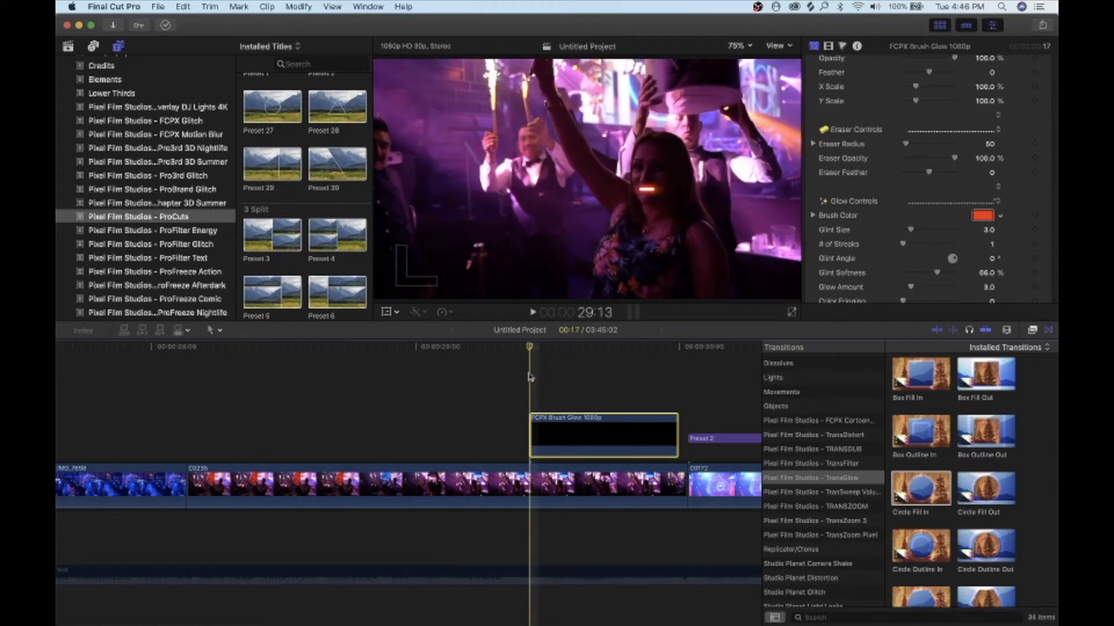
pyautogui.press('Right')
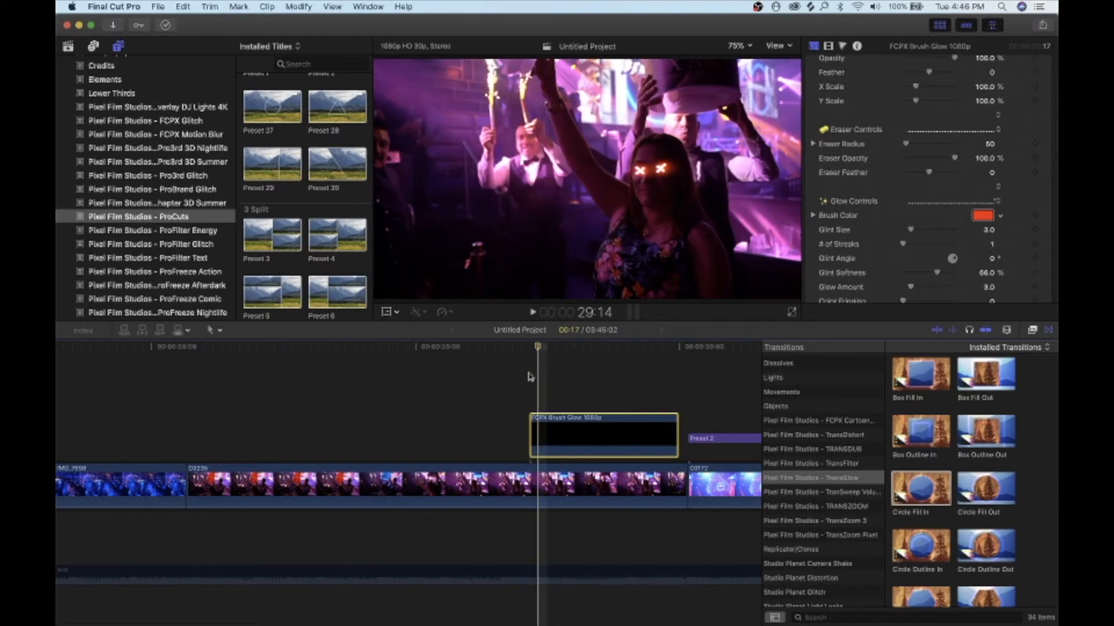
pyautogui.press('Right')
pyautogui.press('Right')
pyautogui.press('Right')
pyautogui.press('Right')
pyautogui.press('Right')
pyautogui.press('Right')
pyautogui.press('Right')
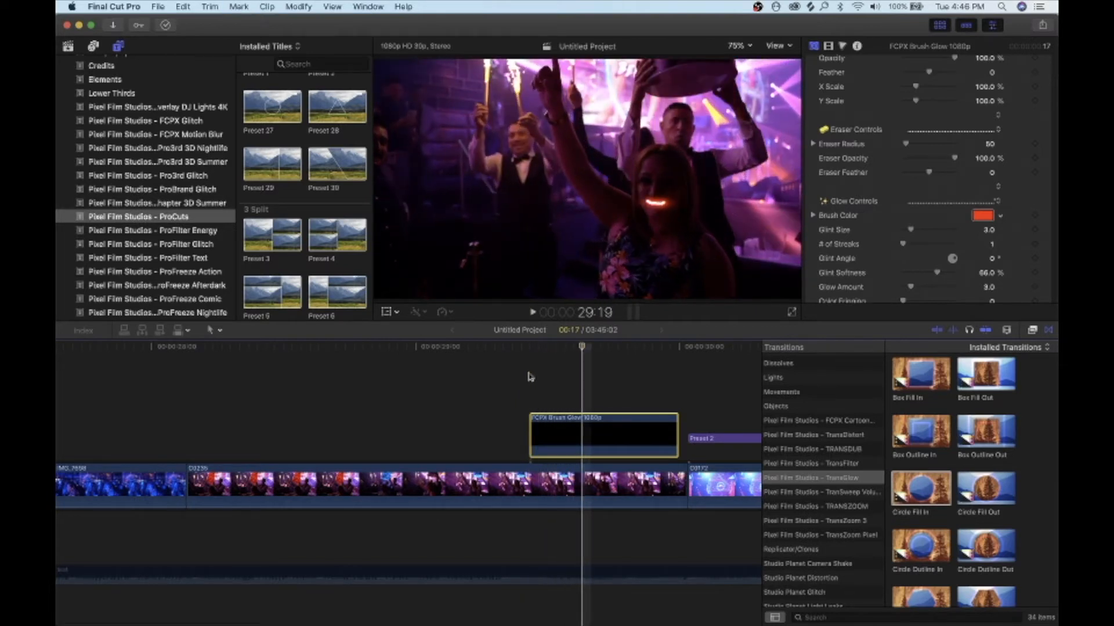
pyautogui.press('Right')
pyautogui.press('Right')
pyautogui.press('Right')
pyautogui.press('Right')
pyautogui.press('Right')
pyautogui.press('Right')
pyautogui.press('Right')
pyautogui.press('Right')
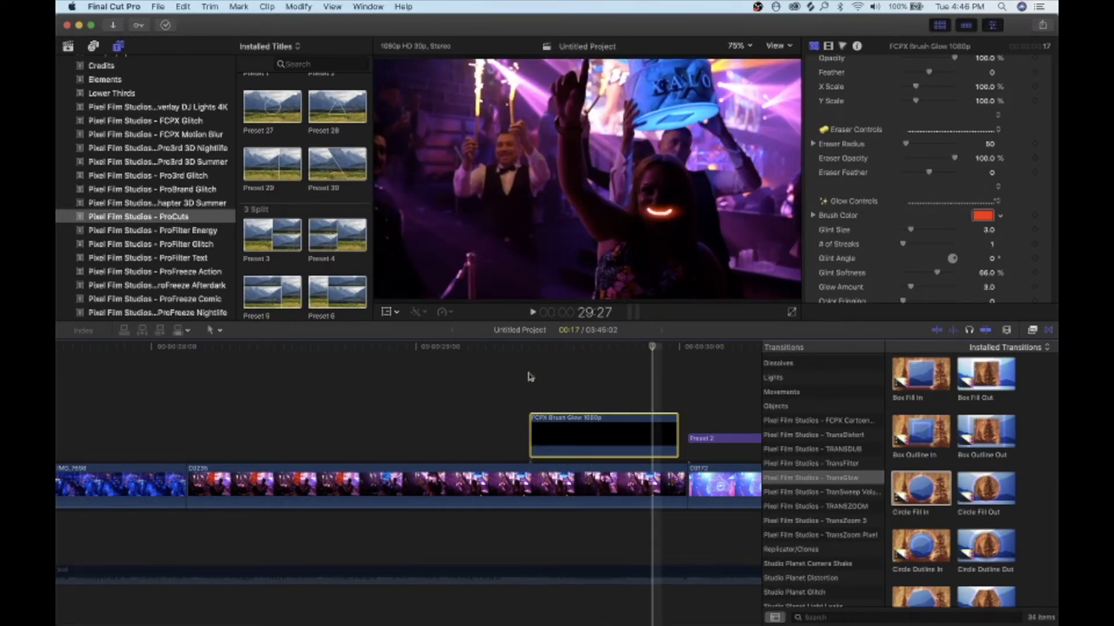
pyautogui.press('Right')
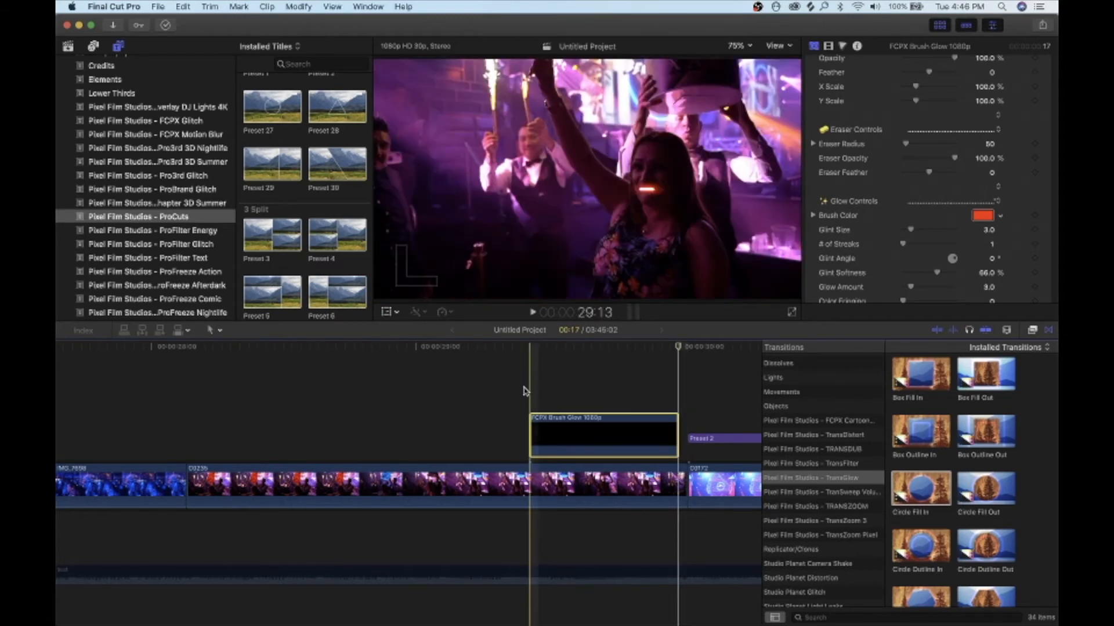
# Position the playhead at the start of the Bad Signal RGB Only title and show more of the surrounding timeline.
pyautogui.press('s')
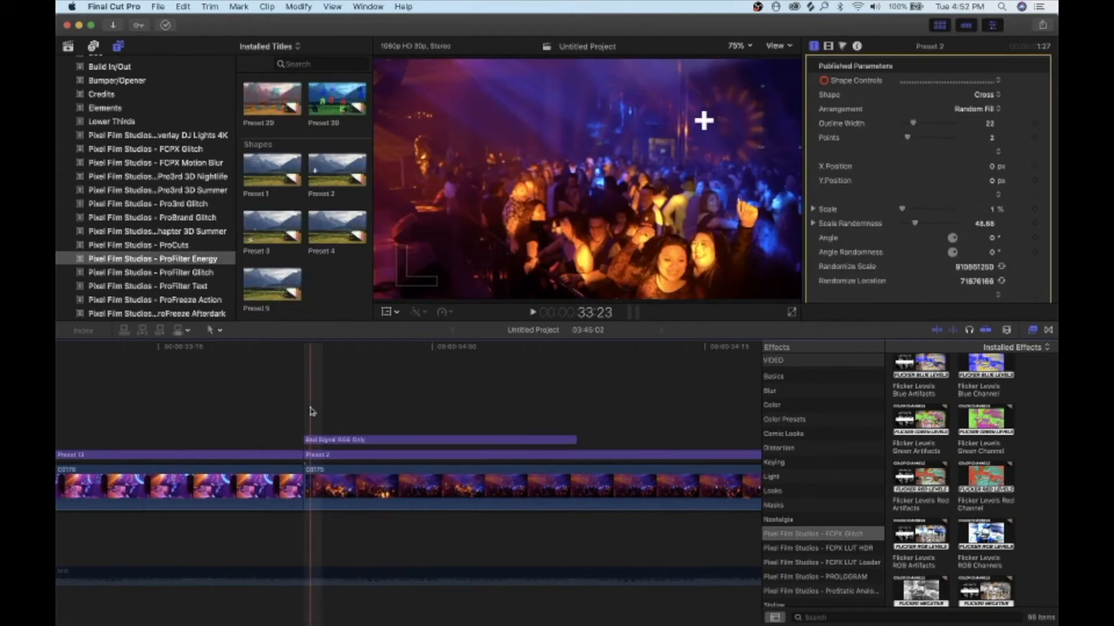
pyautogui.click(305, 412)
pyautogui.press('super+minus')
pyautogui.press('super+minus')
pyautogui.press('super+minus')
pyautogui.press('super+minus')
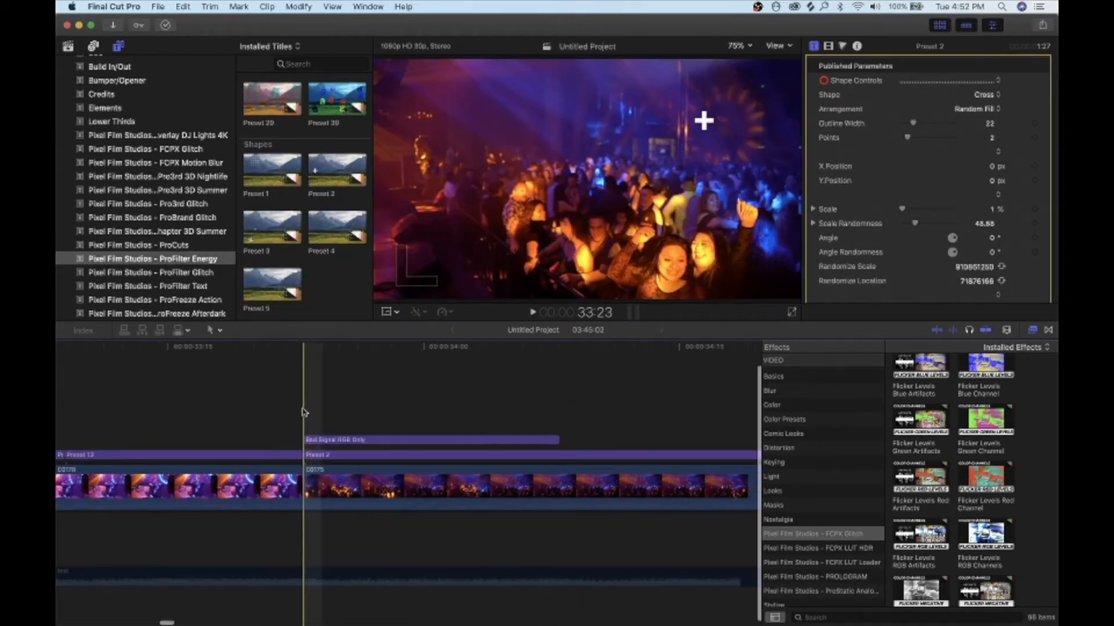
pyautogui.press('super+minus')
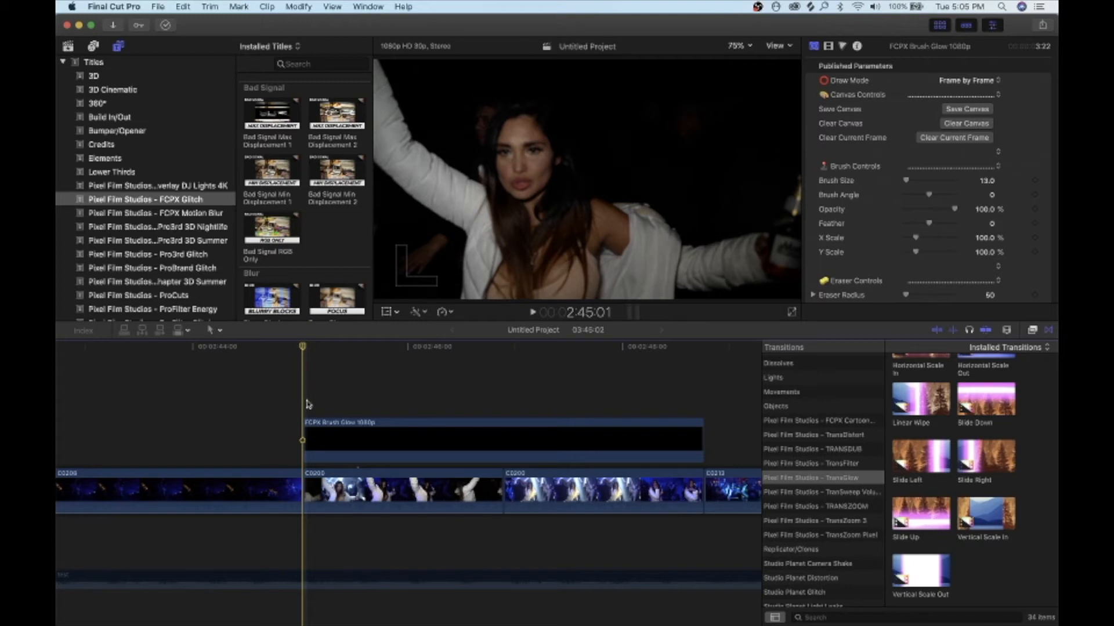
# Examine the FCPX Brush Glow drawing over the footage of the woman in white frame by frame.
pyautogui.press('space')
pyautogui.press('Right')
pyautogui.press('Right')
pyautogui.press('Right')
pyautogui.press('Right')
pyautogui.press('Right')
pyautogui.press('Right')
pyautogui.press('Right')
pyautogui.press('Right')
pyautogui.press('Right')
pyautogui.press('Right')
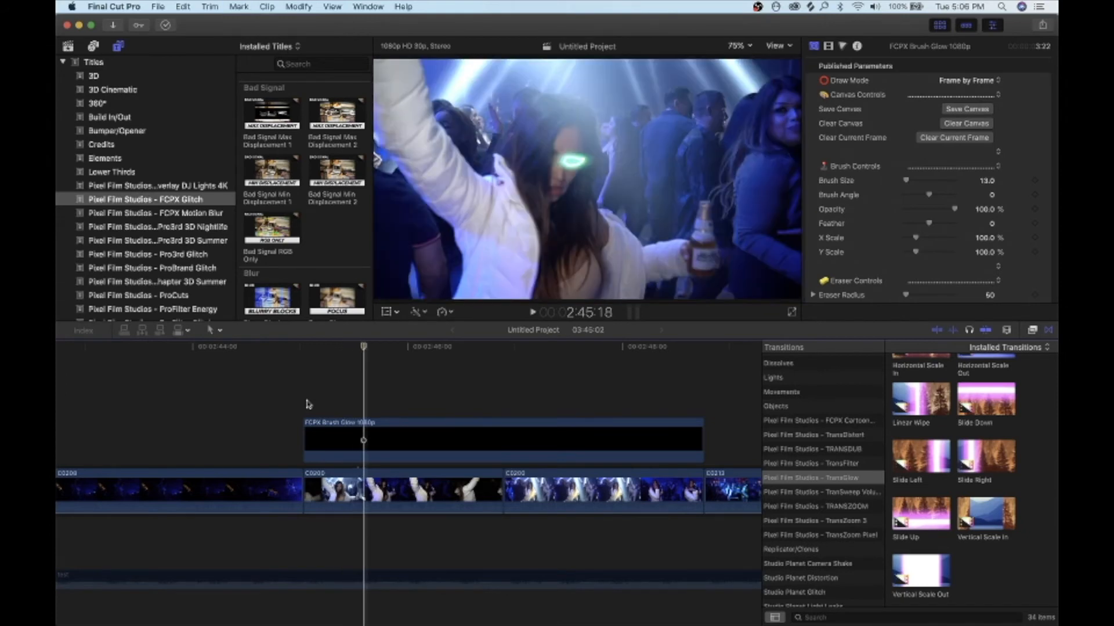
# Step frame by frame through the Brush Glow drawing on the shot of the woman raising her arm, toward the next cut.
pyautogui.press('Right')
pyautogui.press('Right')
pyautogui.press('Right')
pyautogui.press('Right')
pyautogui.press('Right')
pyautogui.press('Right')
pyautogui.press('Right')
pyautogui.press('Right')
pyautogui.press('Right')
pyautogui.press('Right')
pyautogui.press('Right')
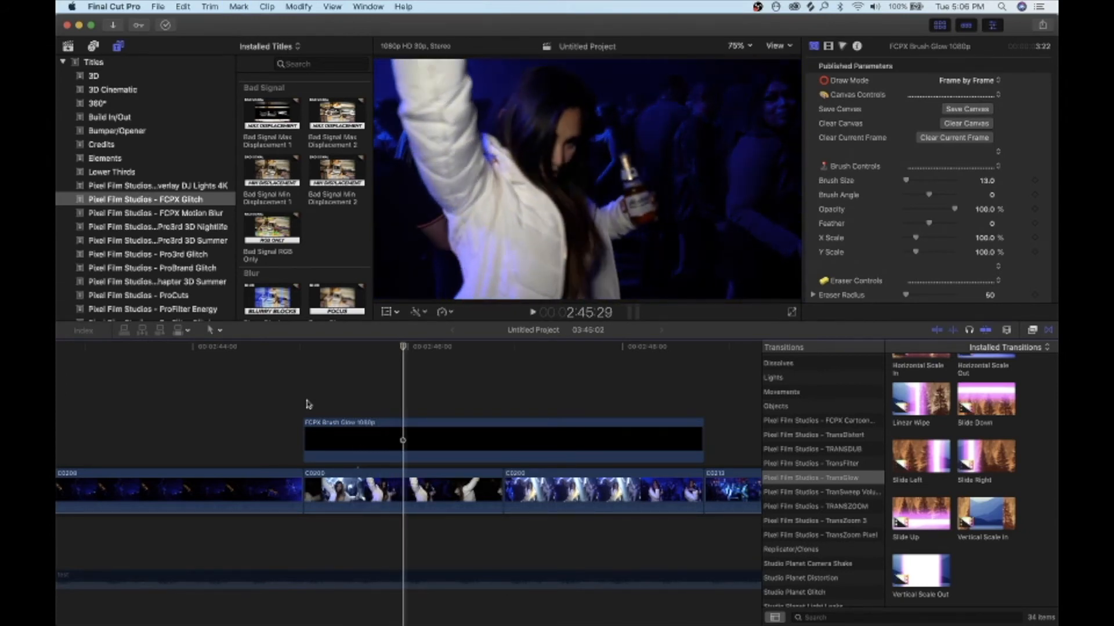
pyautogui.press('Right')
pyautogui.press('Right')
pyautogui.press('Right')
pyautogui.press('Right')
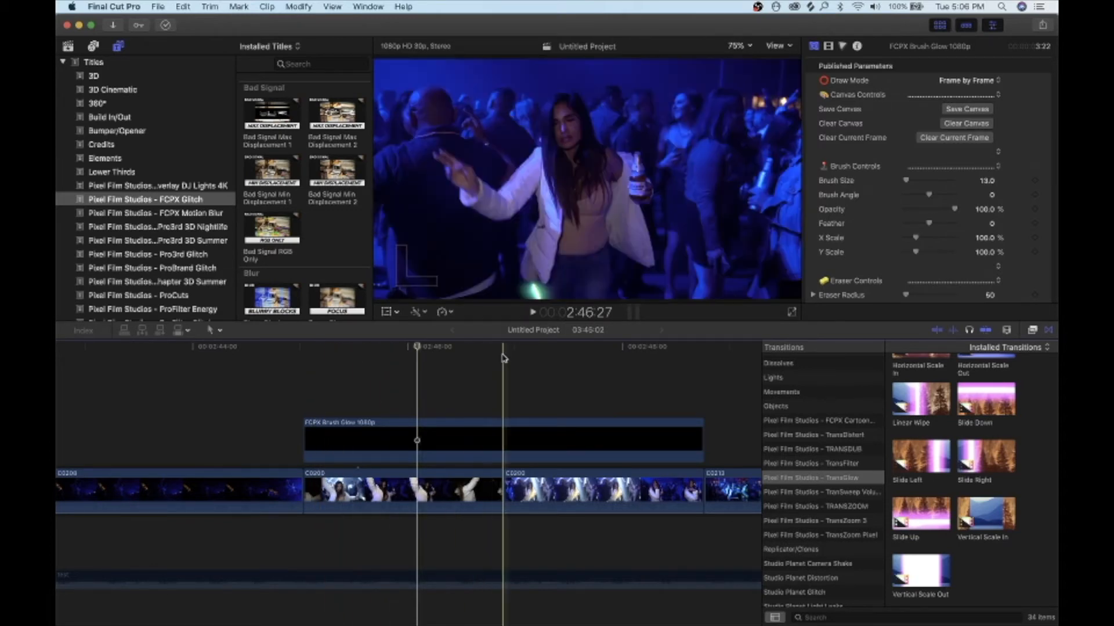
# Examine the glow drawing over the second shot of the woman frame by frame to the title's end, and play the section from its start.
pyautogui.press('Right')
pyautogui.press('Right')
pyautogui.press('Right')
pyautogui.press('Right')
pyautogui.press('Right')
pyautogui.press('Right')
pyautogui.press('Right')
pyautogui.press('Right')
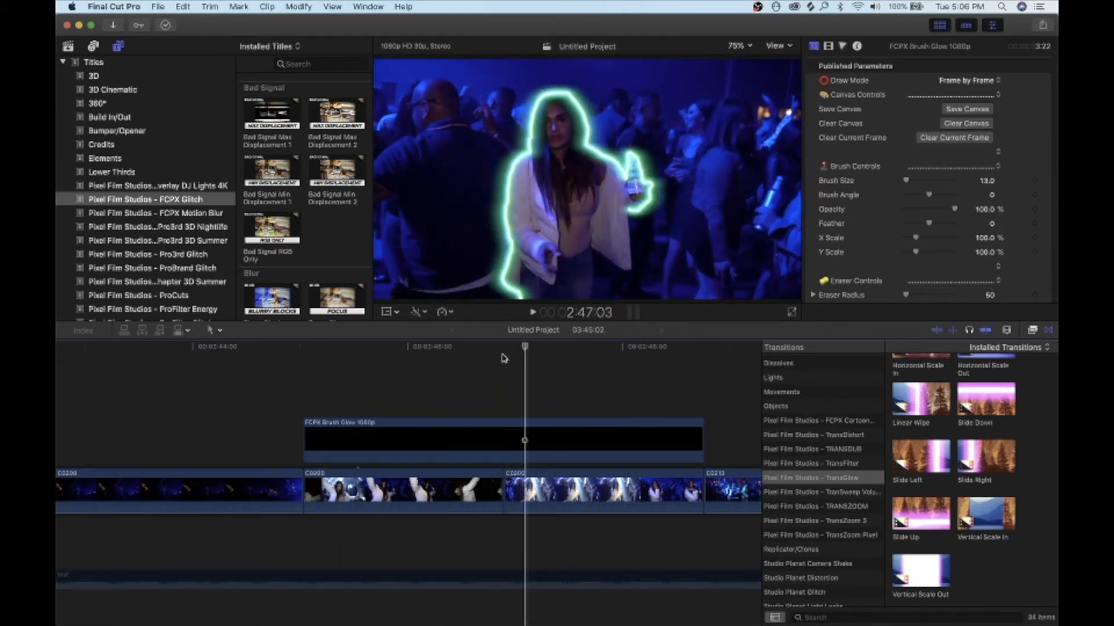
pyautogui.press('Right')
pyautogui.press('Right')
pyautogui.press('Right')
pyautogui.press('Right')
pyautogui.press('Right')
pyautogui.press('Right')
pyautogui.press('Right')
pyautogui.press('Right')
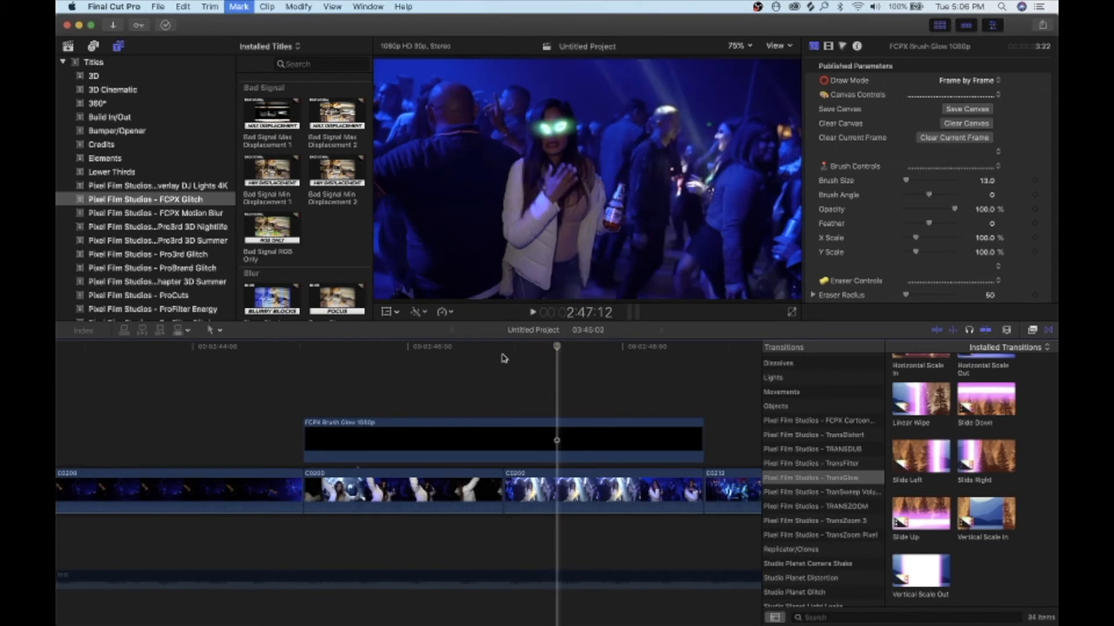
pyautogui.press('Right')
pyautogui.press('Right')
pyautogui.press('Right')
pyautogui.press('Right')
pyautogui.press('Right')
pyautogui.press('Right')
pyautogui.press('Right')
pyautogui.press('Right')
pyautogui.press('Right')
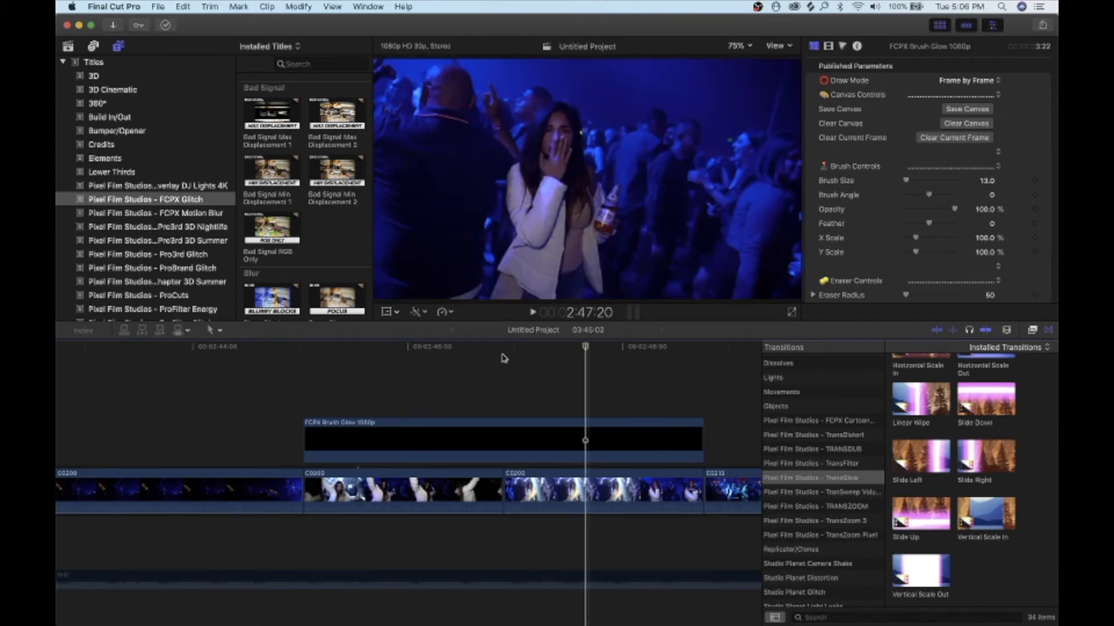
pyautogui.press('Right')
pyautogui.press('Right')
pyautogui.press('Right')
pyautogui.press('Right')
pyautogui.press('Right')
pyautogui.press('Right')
pyautogui.press('Right')
pyautogui.press('Right')
pyautogui.press('Right')
pyautogui.press('Right')
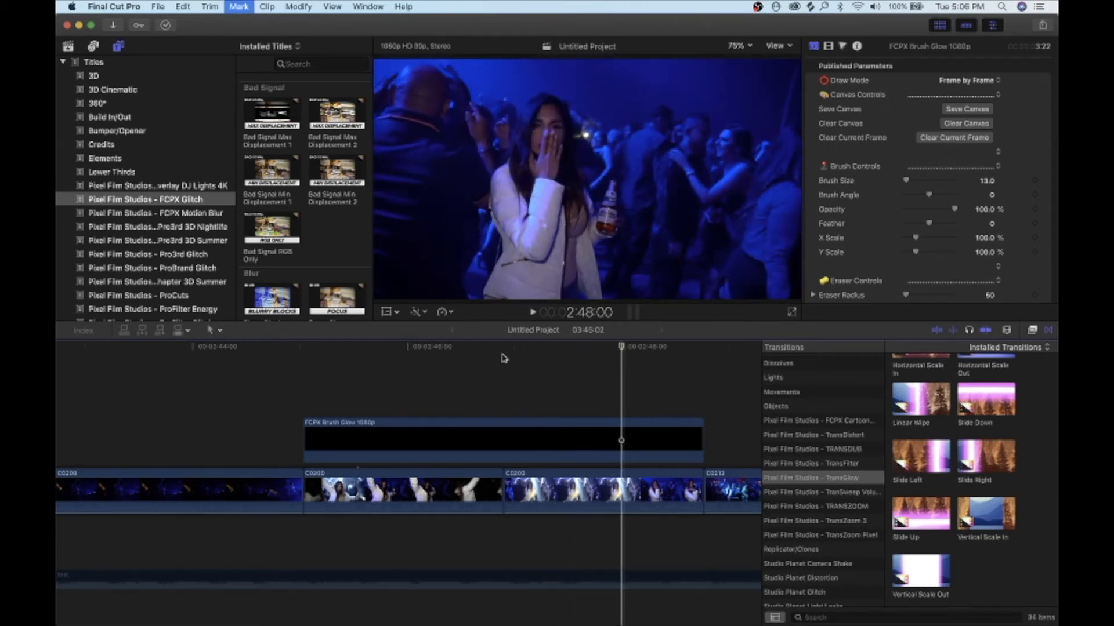
pyautogui.press('Right')
pyautogui.press('Right')
pyautogui.press('Right')
pyautogui.press('Right')
pyautogui.press('Right')
pyautogui.press('Right')
pyautogui.press('Right')
pyautogui.press('Right')
pyautogui.press('Right')
pyautogui.press('Right')
pyautogui.press('Right')
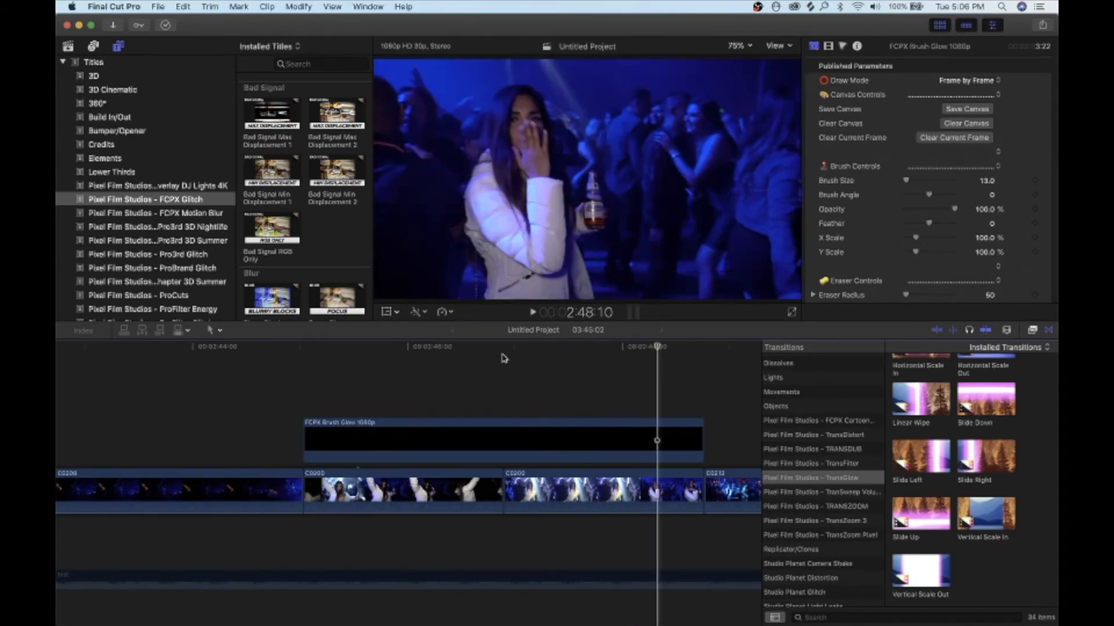
pyautogui.press('Right')
pyautogui.press('Right')
pyautogui.press('Right')
pyautogui.press('Right')
pyautogui.press('Right')
pyautogui.press('Right')
pyautogui.press('Right')
pyautogui.press('Right')
pyautogui.press('Right')
pyautogui.press('Right')
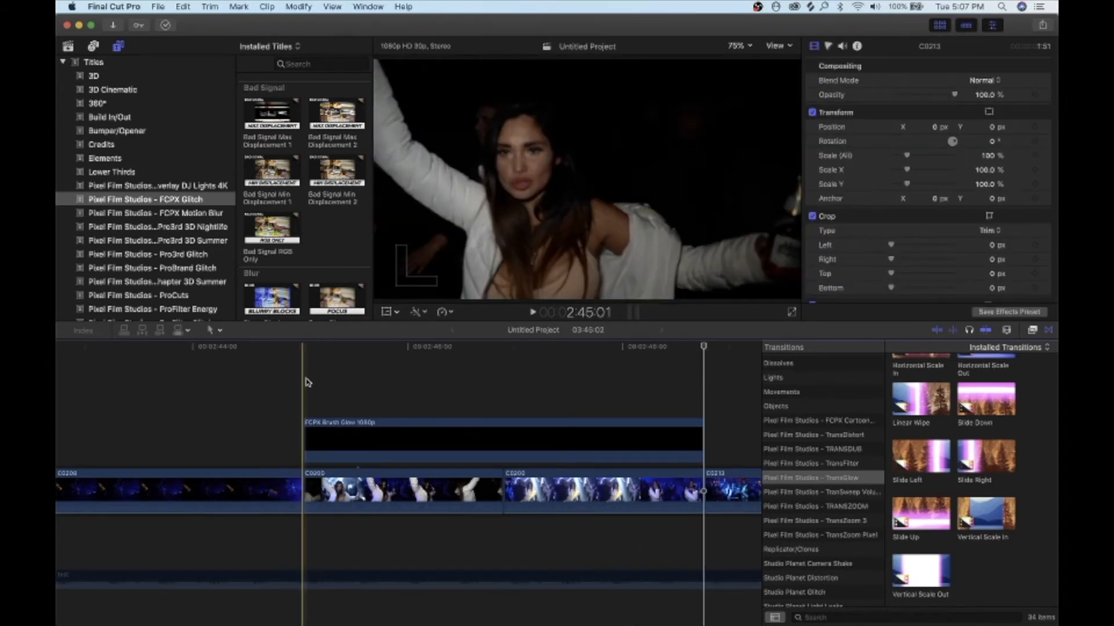
pyautogui.press('space')
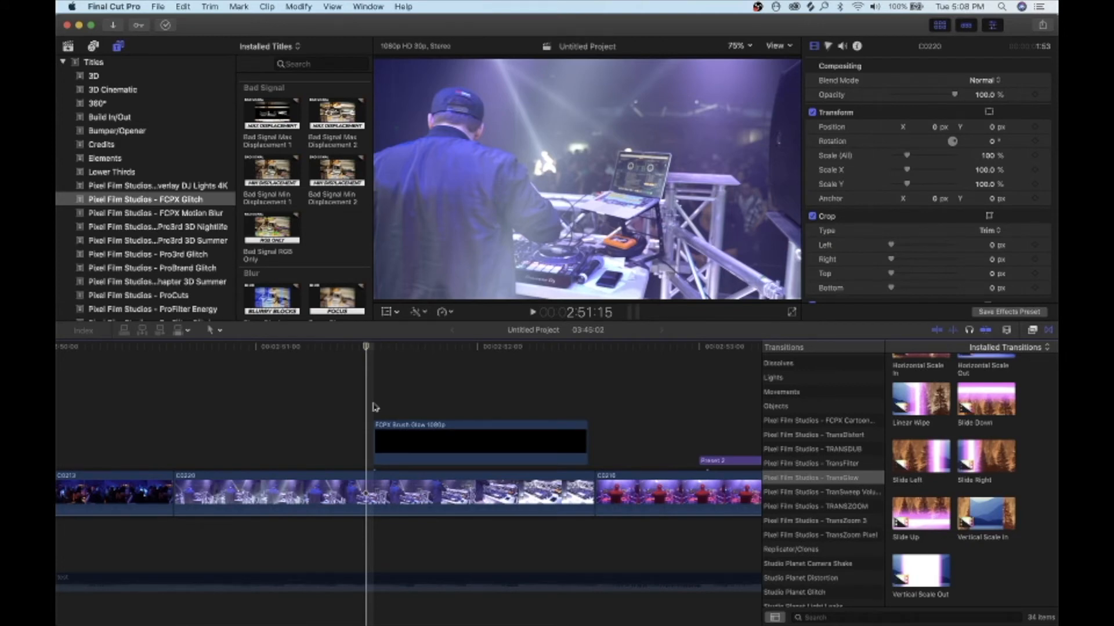
# Examine the FCPX Brush Glow rings drawn on the DJ turntables frame by frame through the title.
pyautogui.press('Right')
pyautogui.press('Right')
pyautogui.press('Right')
pyautogui.press('Right')
pyautogui.press('Right')
pyautogui.press('Right')
pyautogui.press('Right')
pyautogui.press('Right')
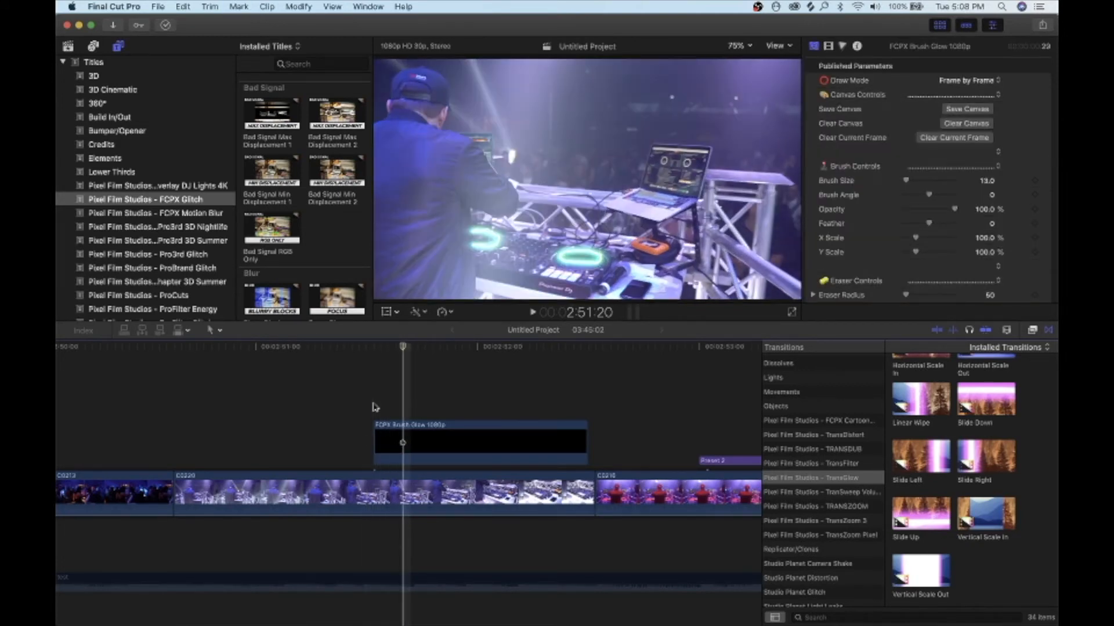
pyautogui.press('Right')
pyautogui.press('Right')
pyautogui.press('Right')
pyautogui.press('Right')
pyautogui.press('Right')
pyautogui.press('Right')
pyautogui.press('Right')
pyautogui.press('Right')
pyautogui.press('Right')
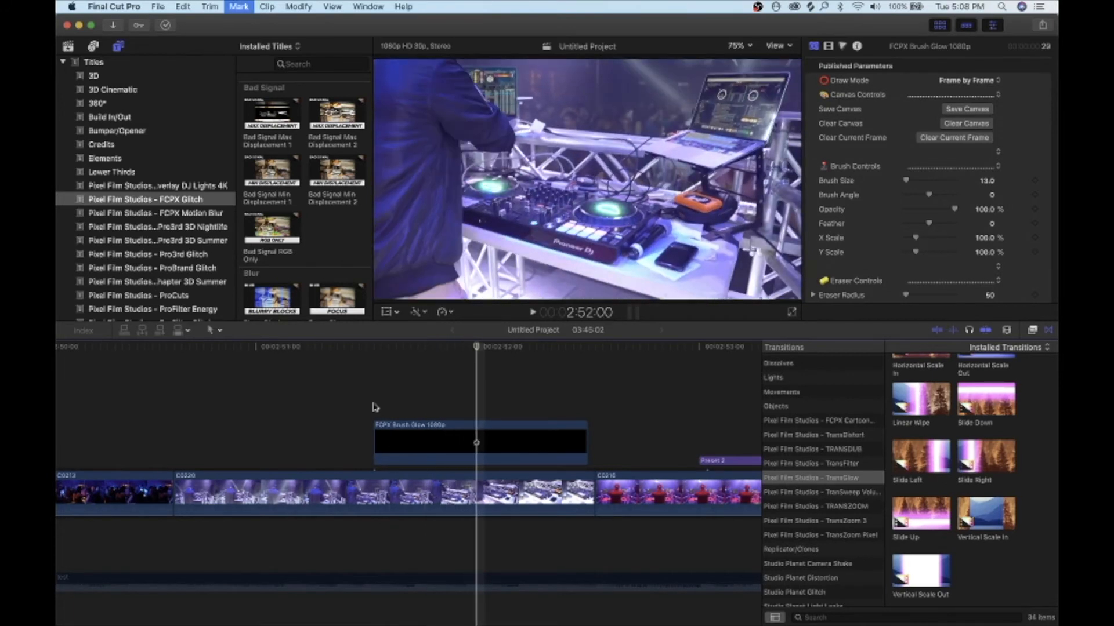
pyautogui.press('Right')
pyautogui.press('Right')
pyautogui.press('Right')
pyautogui.press('Right')
pyautogui.press('Right')
pyautogui.press('Right')
pyautogui.press('Right')
pyautogui.press('Right')
pyautogui.press('Right')
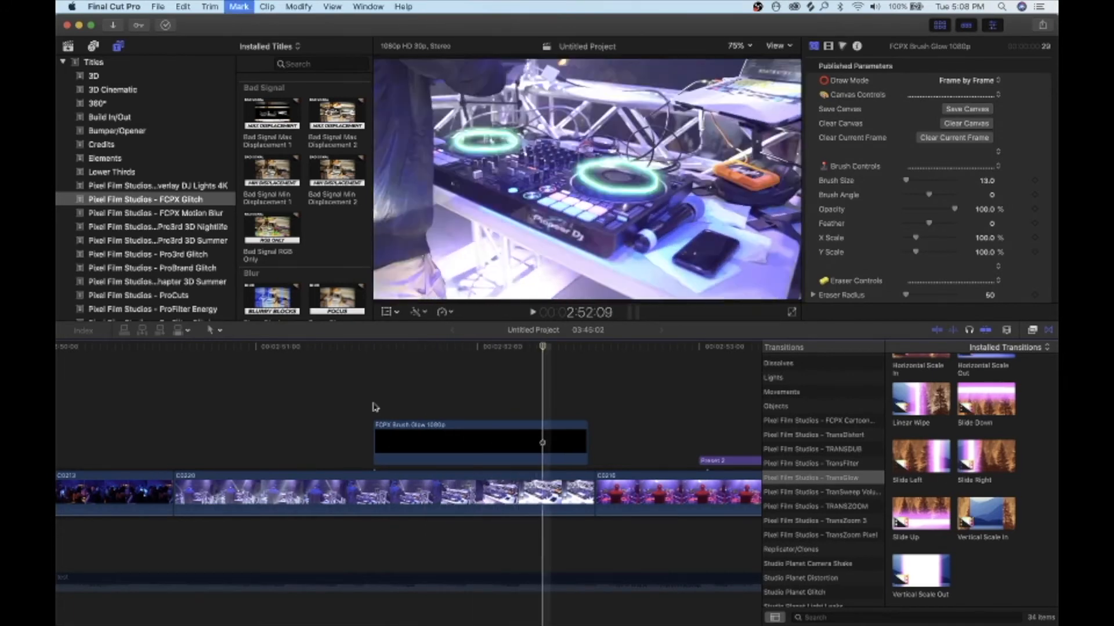
pyautogui.press('Right')
pyautogui.press('Right')
pyautogui.press('Right')
pyautogui.press('Right')
pyautogui.press('Right')
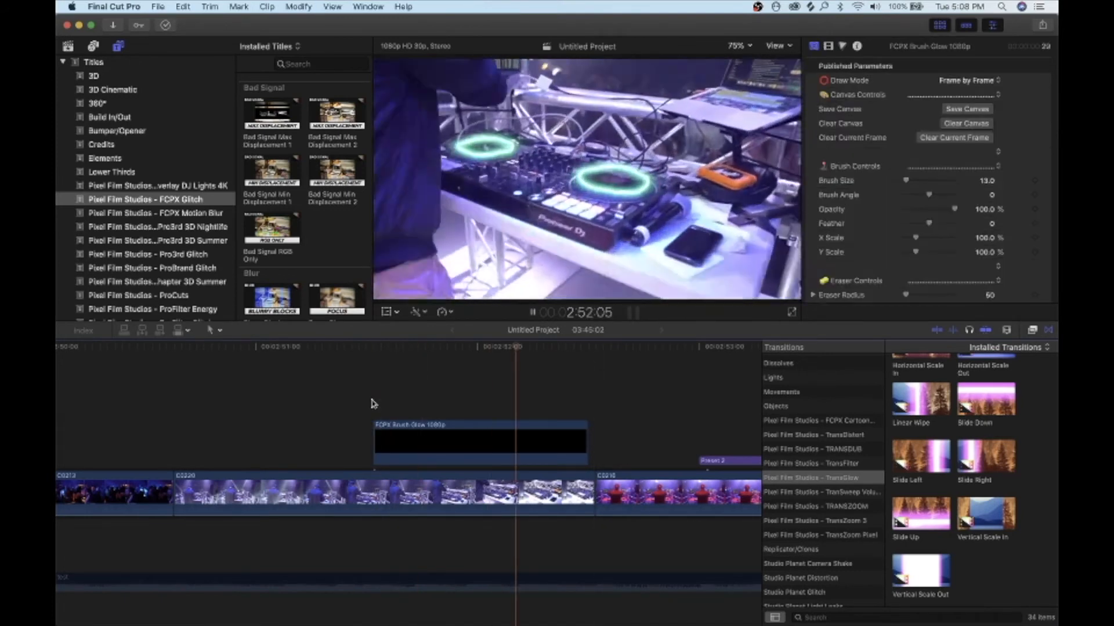
# Show more of the timeline and play the DJ clips that carry the row of preset titles.
pyautogui.press('super+minus')
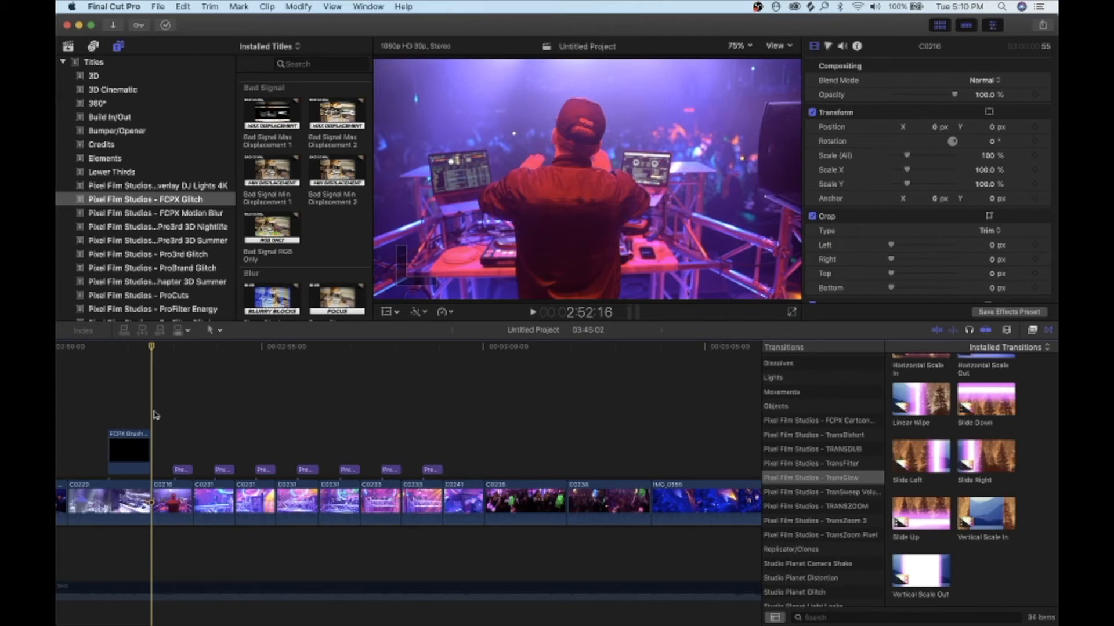
pyautogui.press('space')
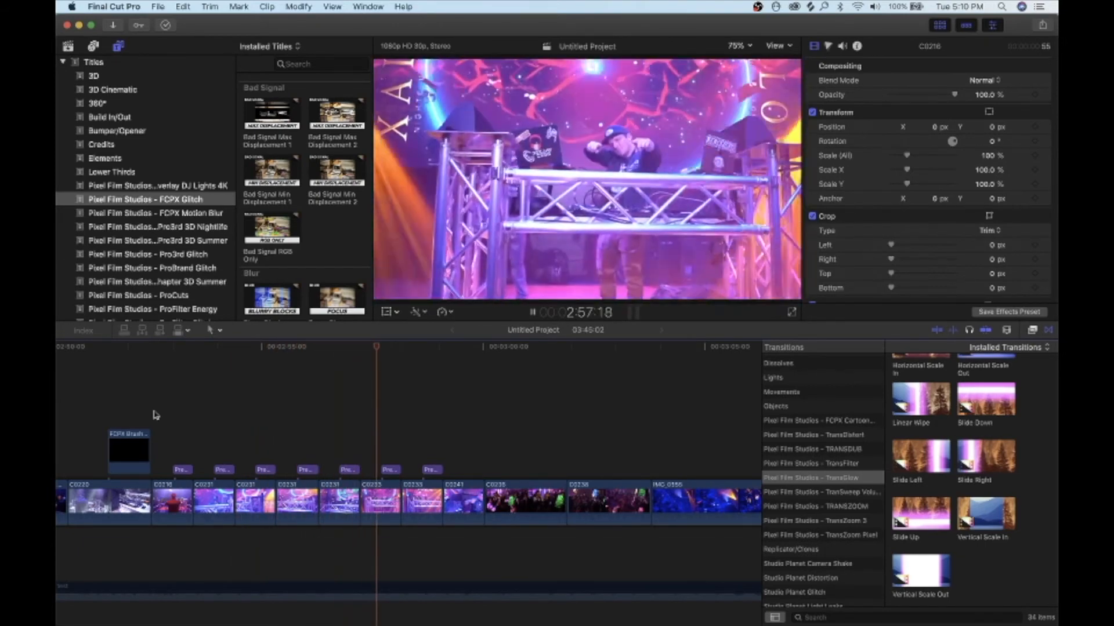
pyautogui.press('space')
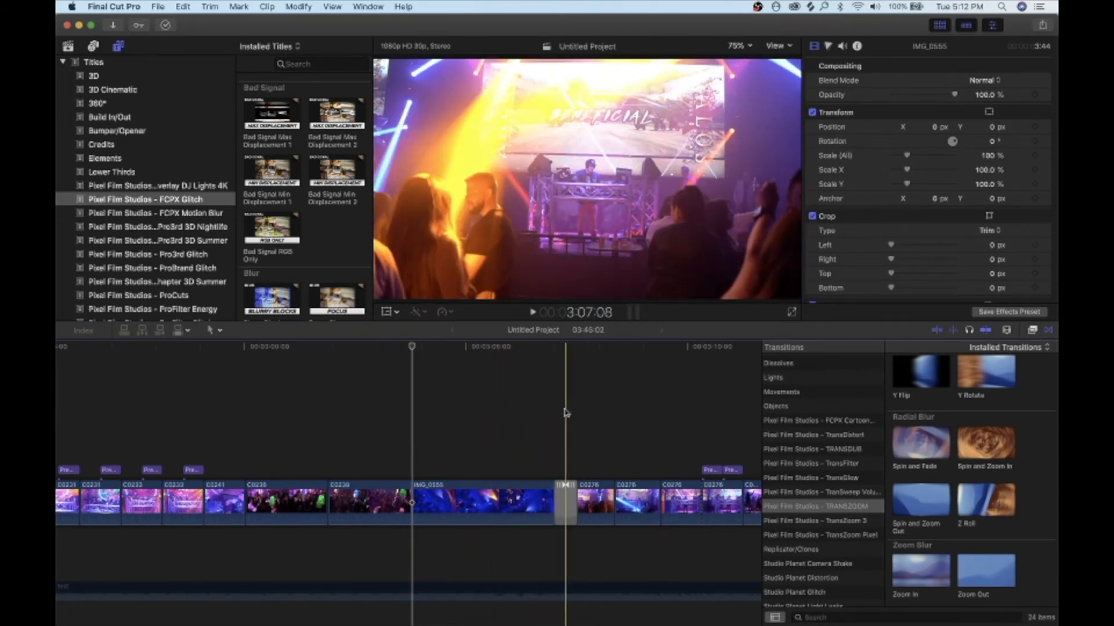
# Play the IMG_0555 clip through its transition into the C0276 clips.
pyautogui.press('space')
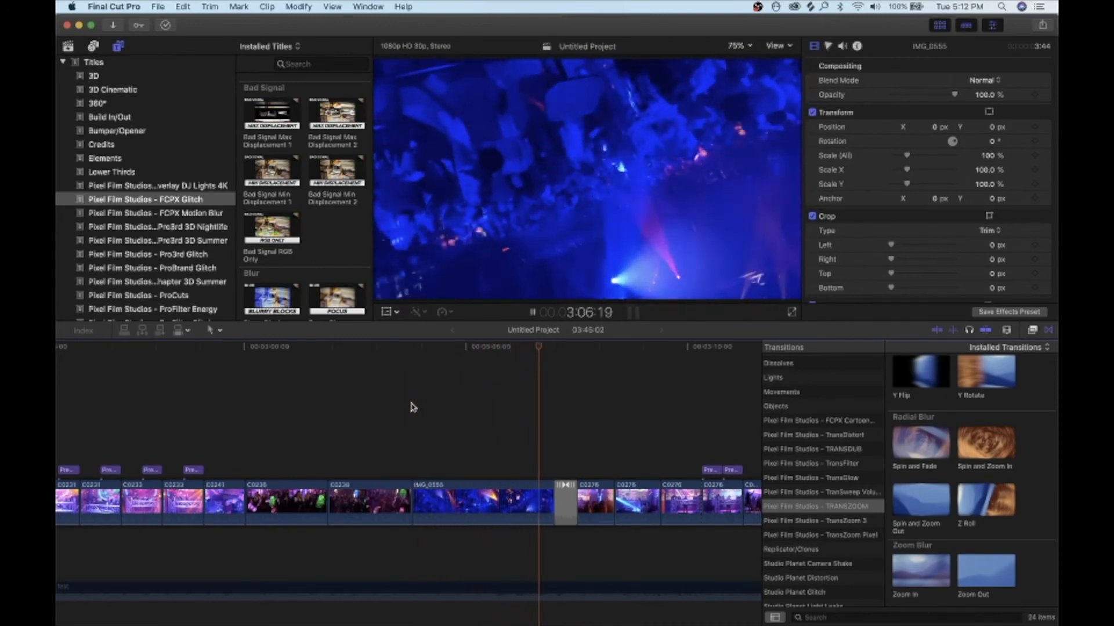
pyautogui.press('space')
pyautogui.hscroll(5, 410, 406)
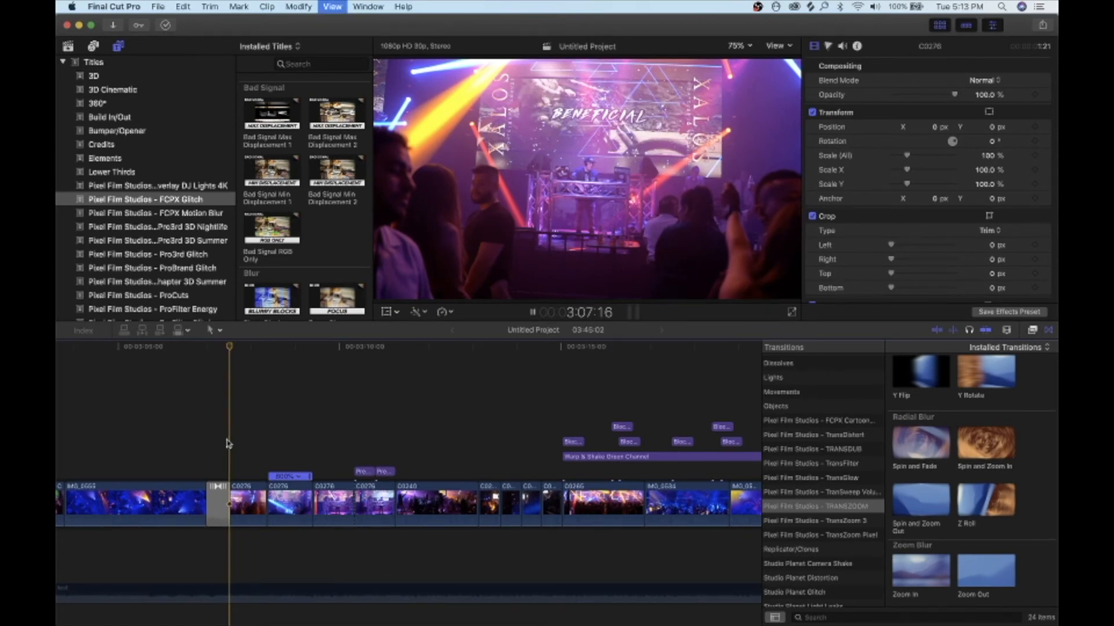
# Play the C0276 clips and the short clips leading up to the first Warp & Shake Green Channel title.
pyautogui.press('space')
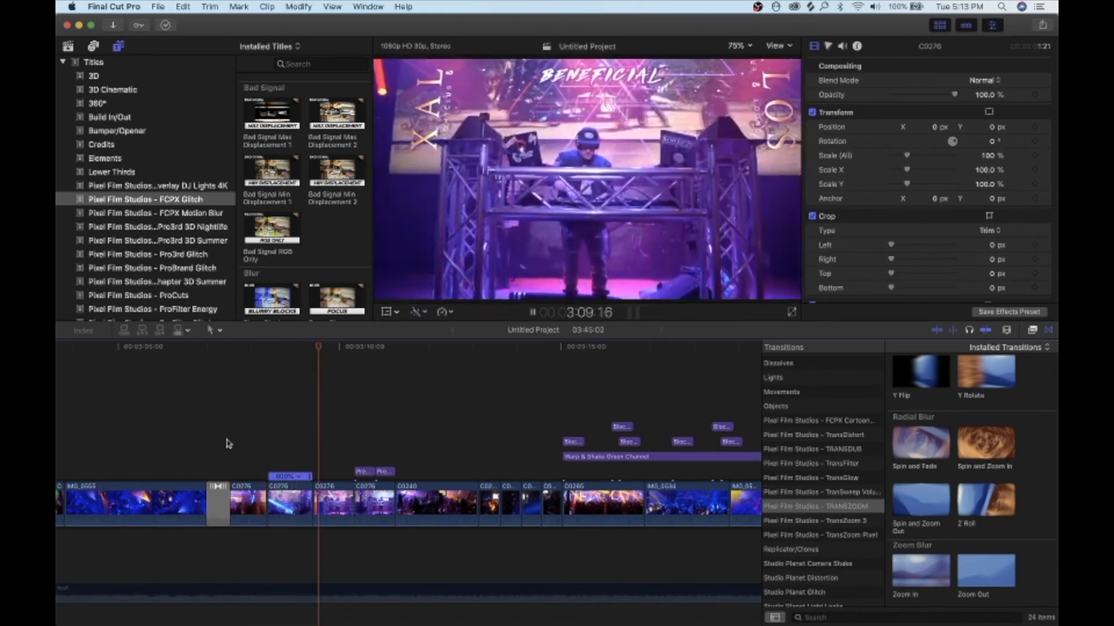
pyautogui.press('space')
pyautogui.hscroll(5, 228, 443)
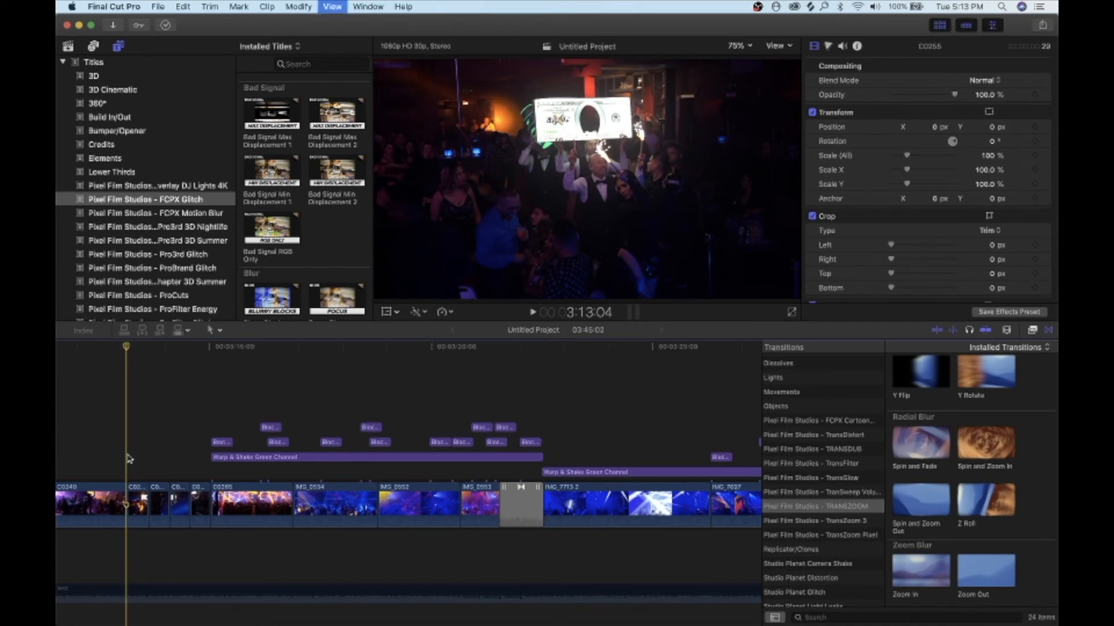
pyautogui.press('space')
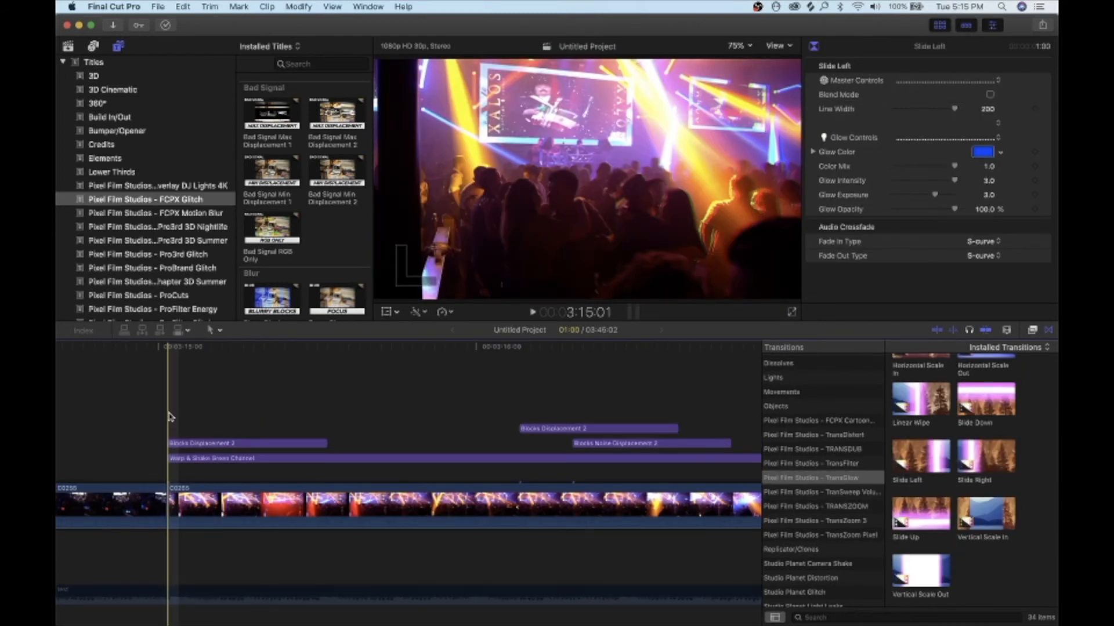
# Show more of the timeline and play the clips beneath the Warp & Shake Green Channel and Blocks Displacement titles.
pyautogui.press('super+minus')
pyautogui.press('super+minus')
pyautogui.press('super+minus')
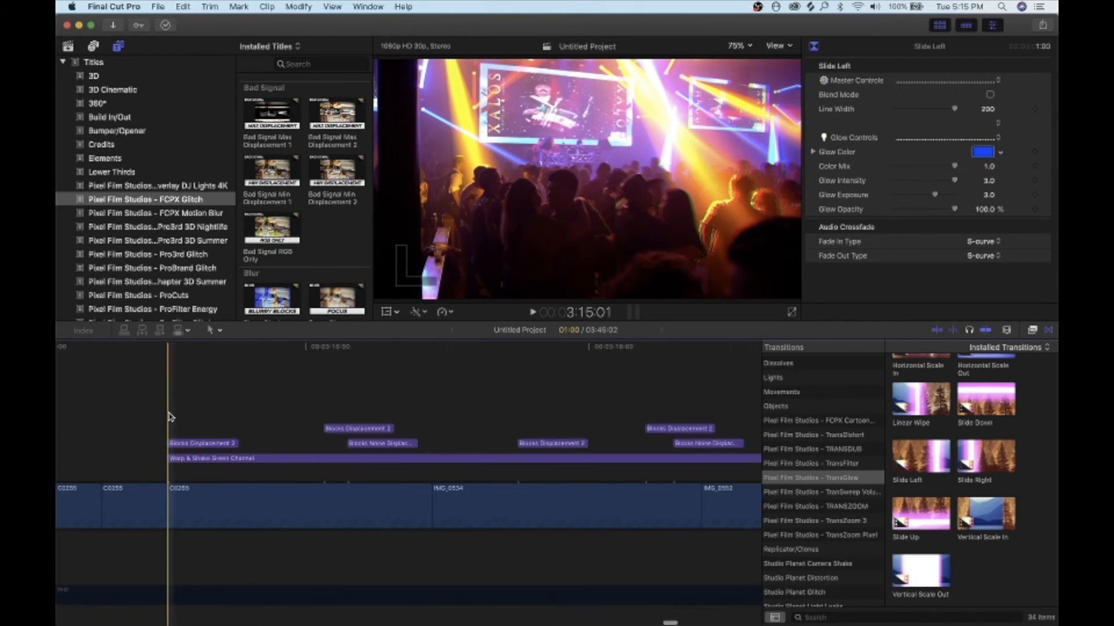
pyautogui.press('space')
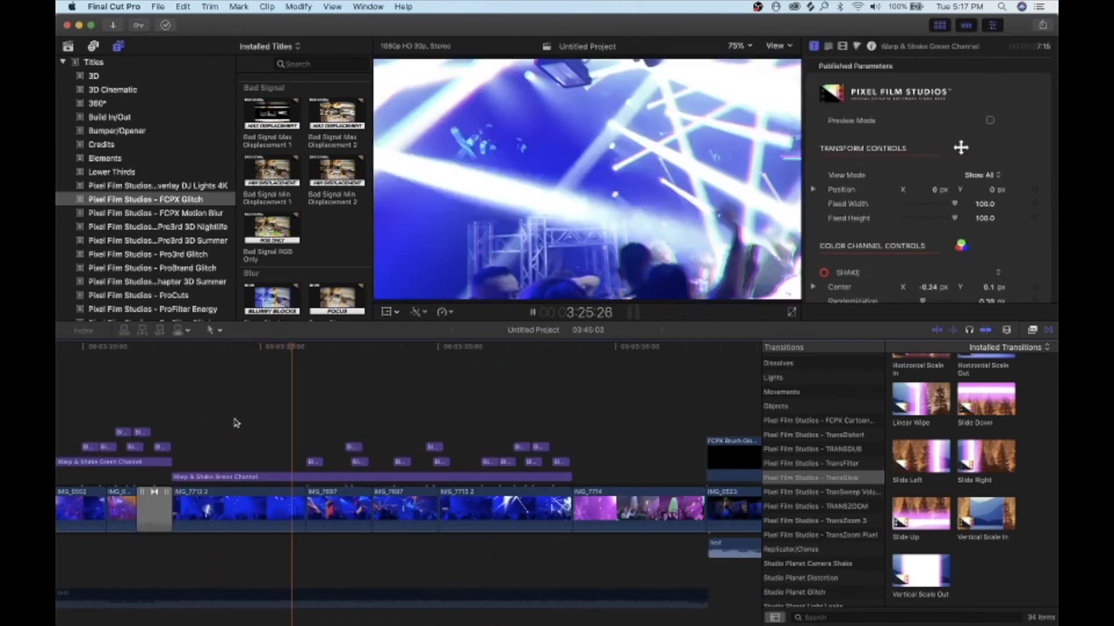
# Inspect the Blocks Displacement 2 and Blocks Noise Displacement 2 titles above the second Warp & Shake section up close.
pyautogui.press('super+equal')
pyautogui.press('super+equal')
pyautogui.press('super+equal')
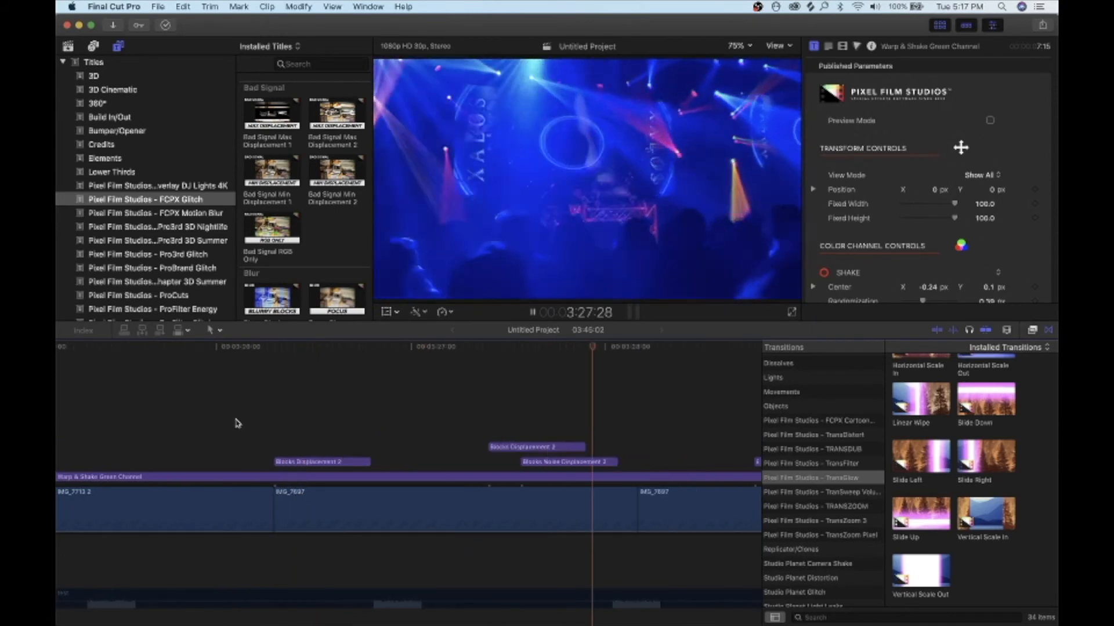
pyautogui.press('super+minus')
pyautogui.press('super+minus')
pyautogui.press('super+minus')
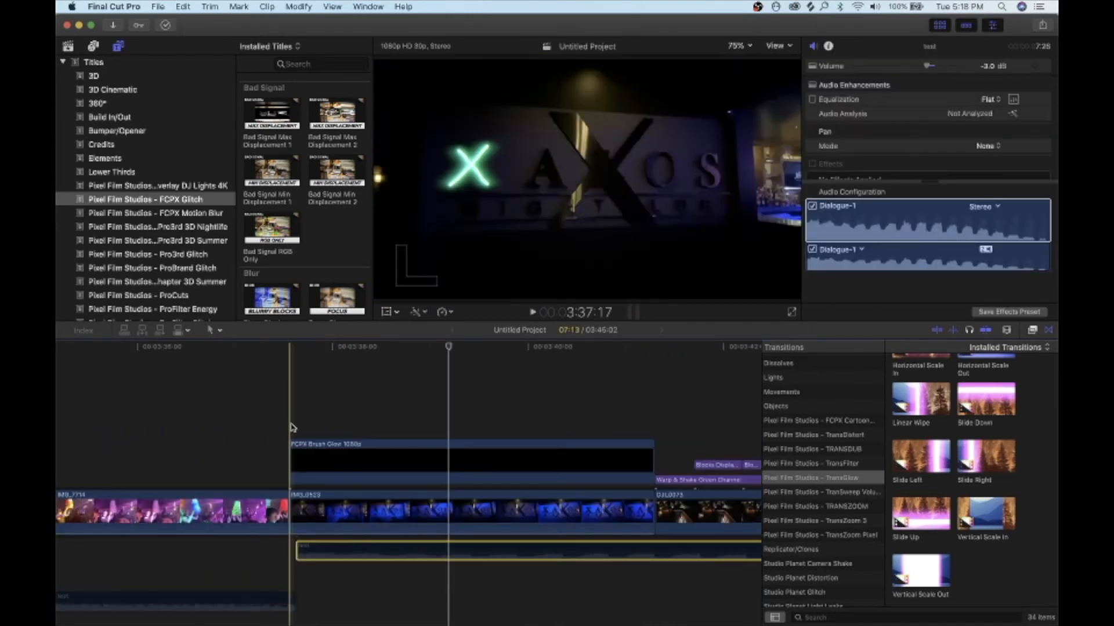
# Play the Brush Glow drawing over the nightclub sign, and the closing aerial clip with its opacity fade.
pyautogui.press('space')
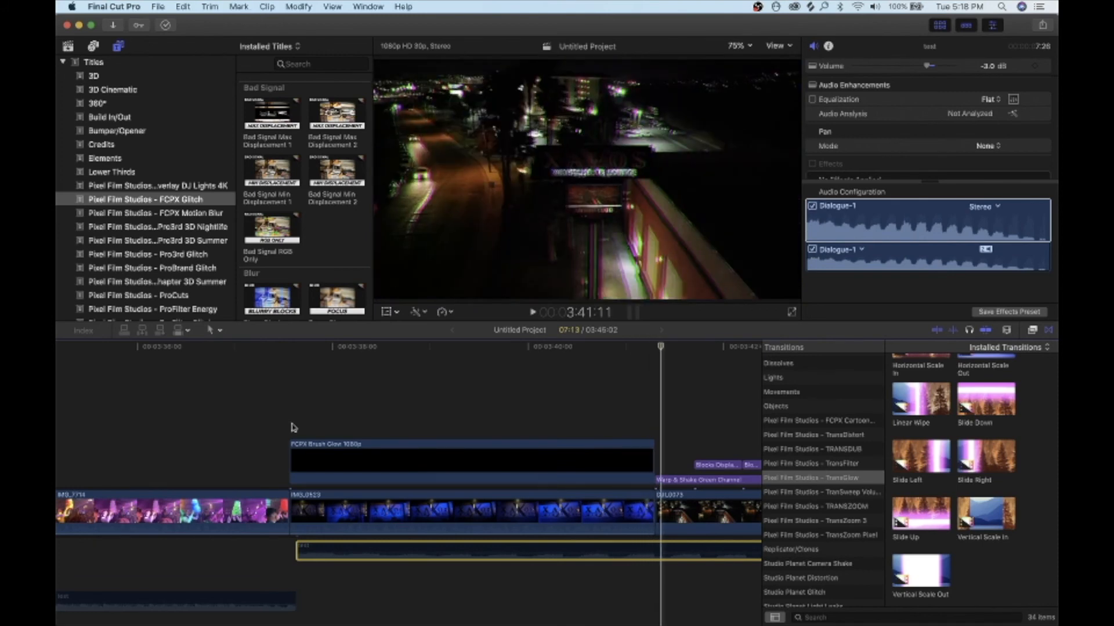
pyautogui.press('space')
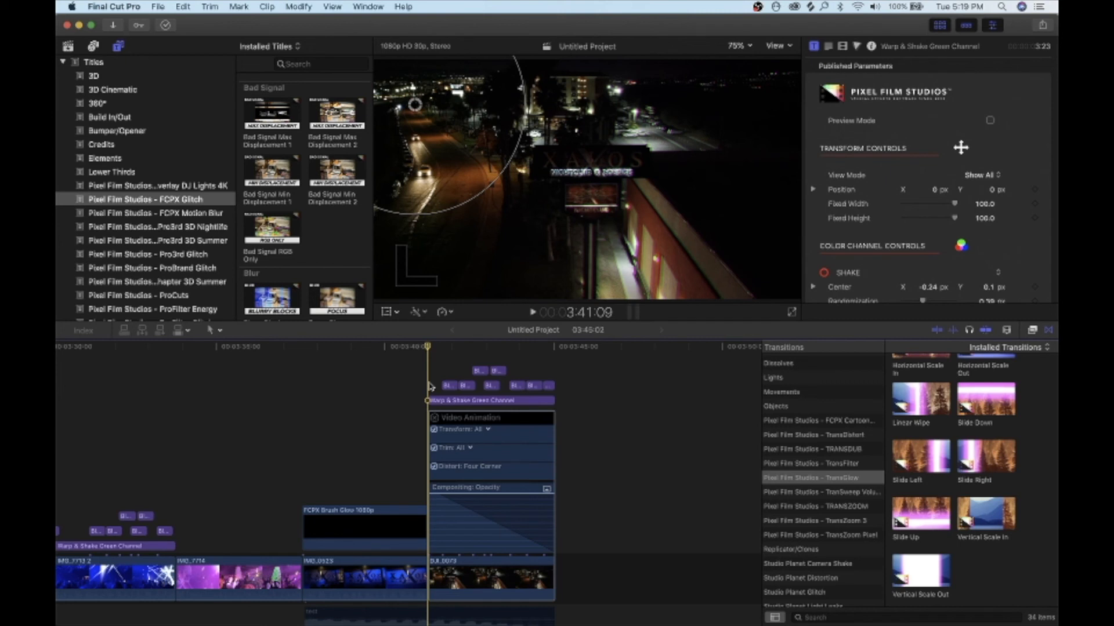
pyautogui.press('space')
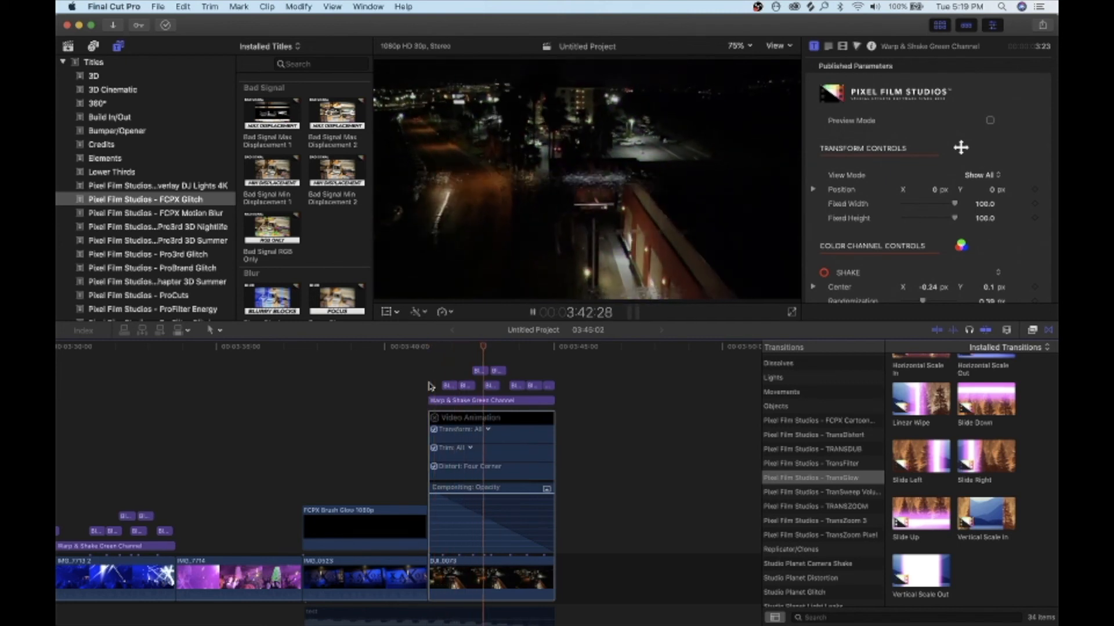